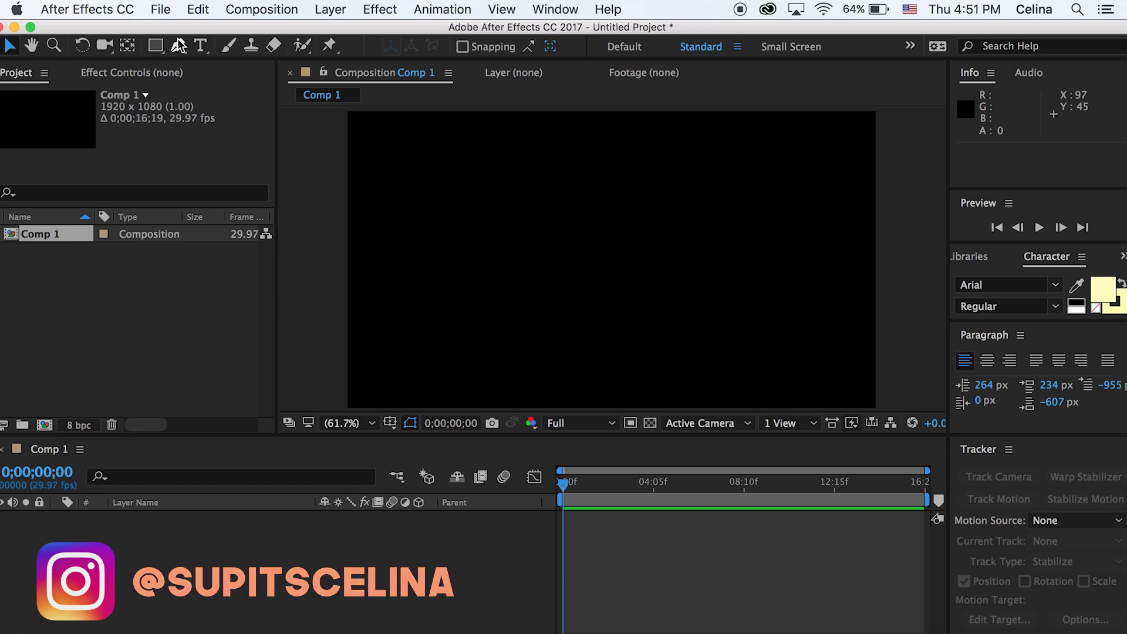
Step: Draw a rounded rectangle with no fill across the centre of Comp 1
left_click(154, 47)
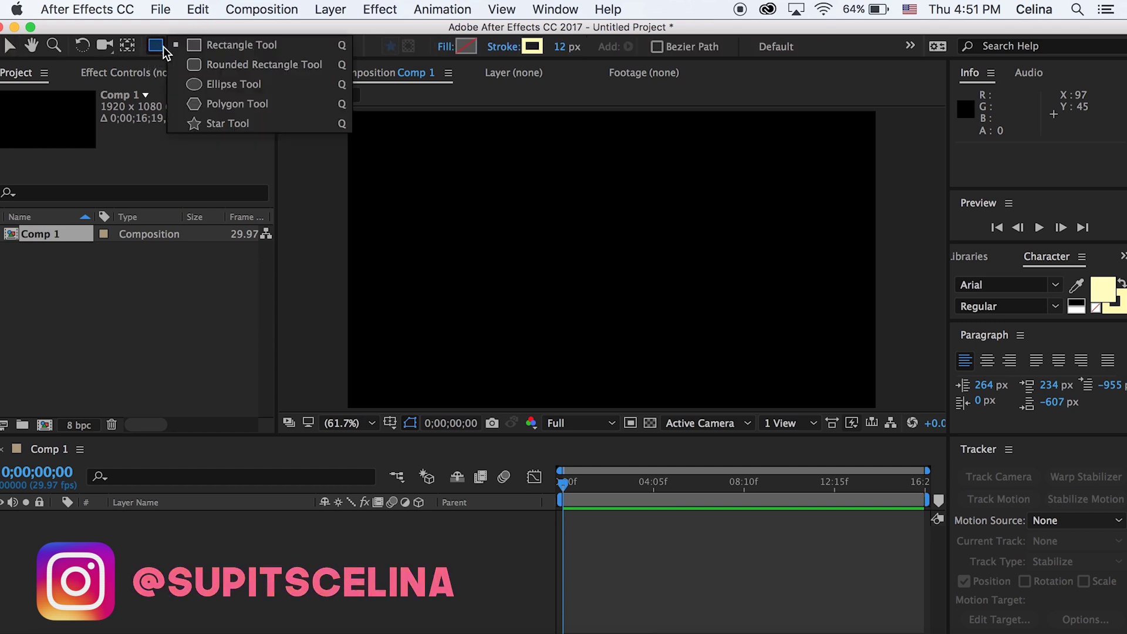
left_click(202, 58)
left_click(390, 126)
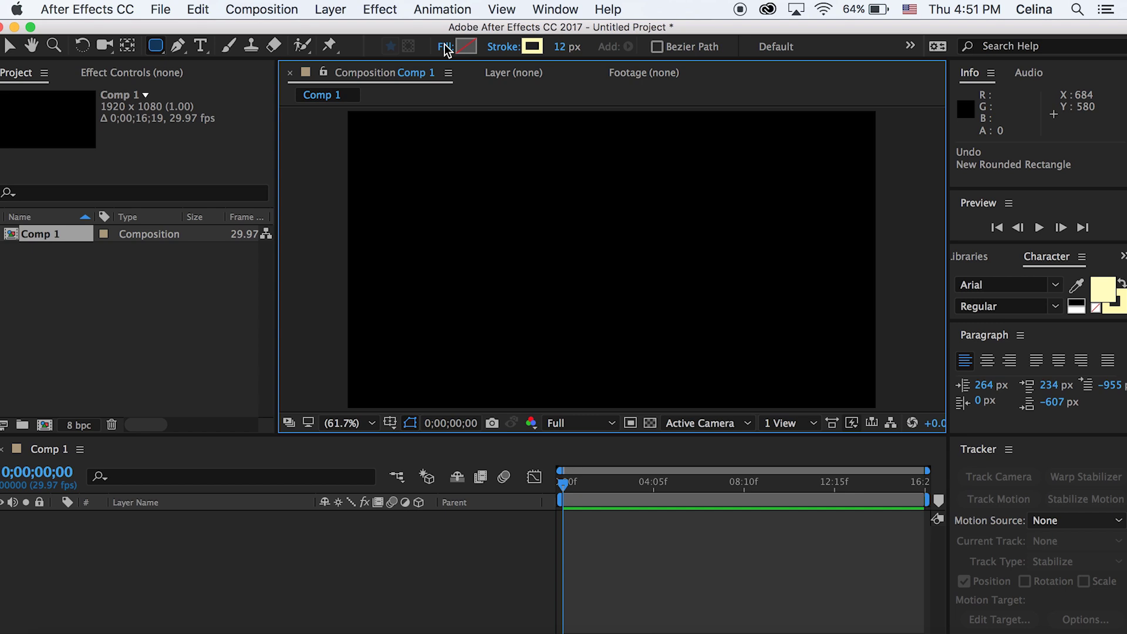
left_click(446, 47)
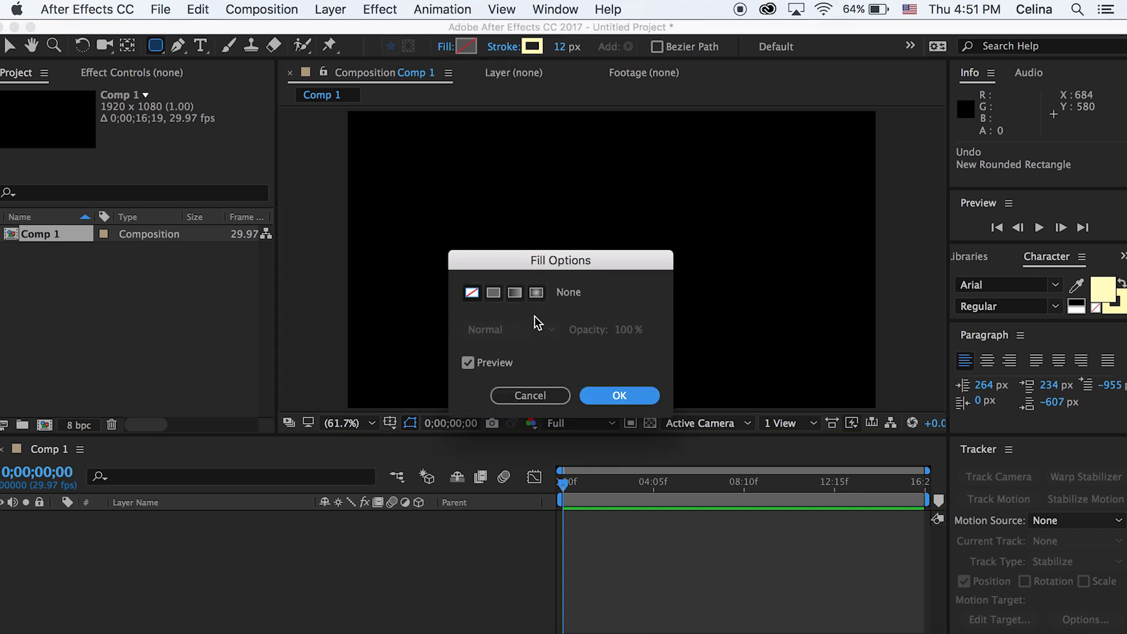
left_click(524, 396)
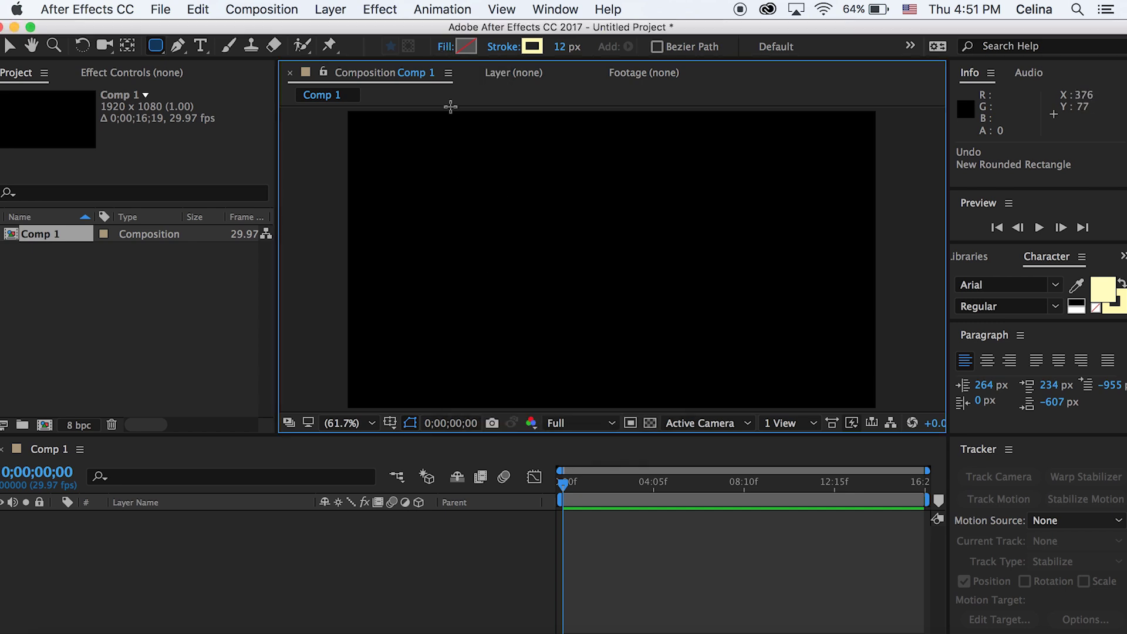
left_click(444, 47)
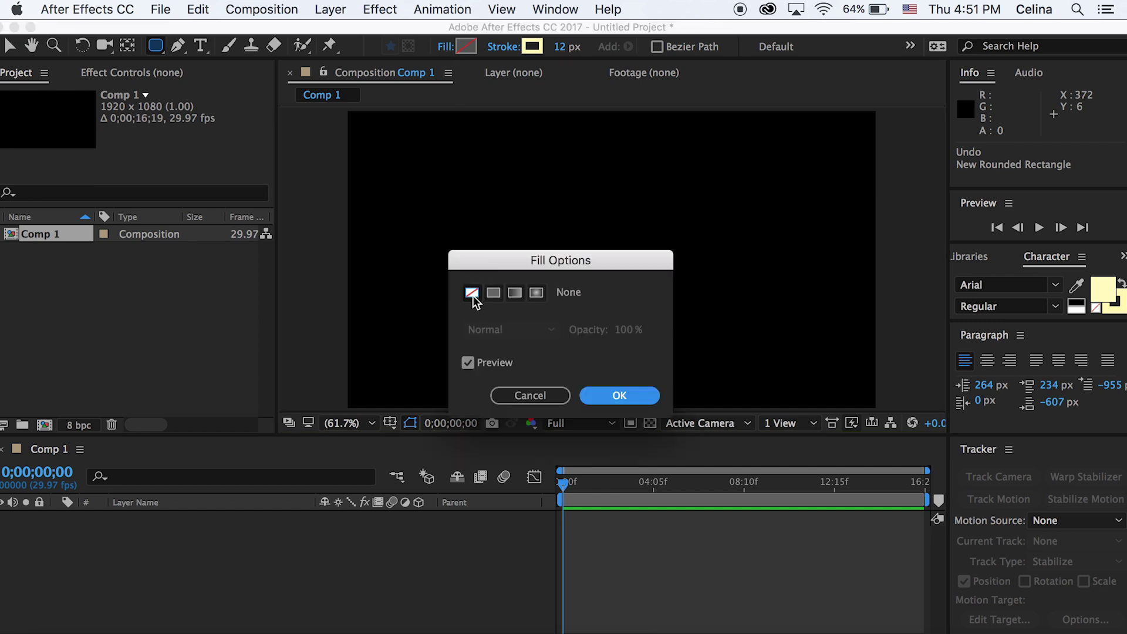
left_click(601, 395)
mouse_move(414, 174)
left_mouse_down()
mouse_move(521, 239)
mouse_move(732, 305)
mouse_move(787, 342)
left_mouse_up()
Step: Try out a brighter yellow stroke colour, discard it, and deselect the rectangle
left_click(533, 47)
left_click(337, 282)
left_click_drag(337, 282, 425, 249)
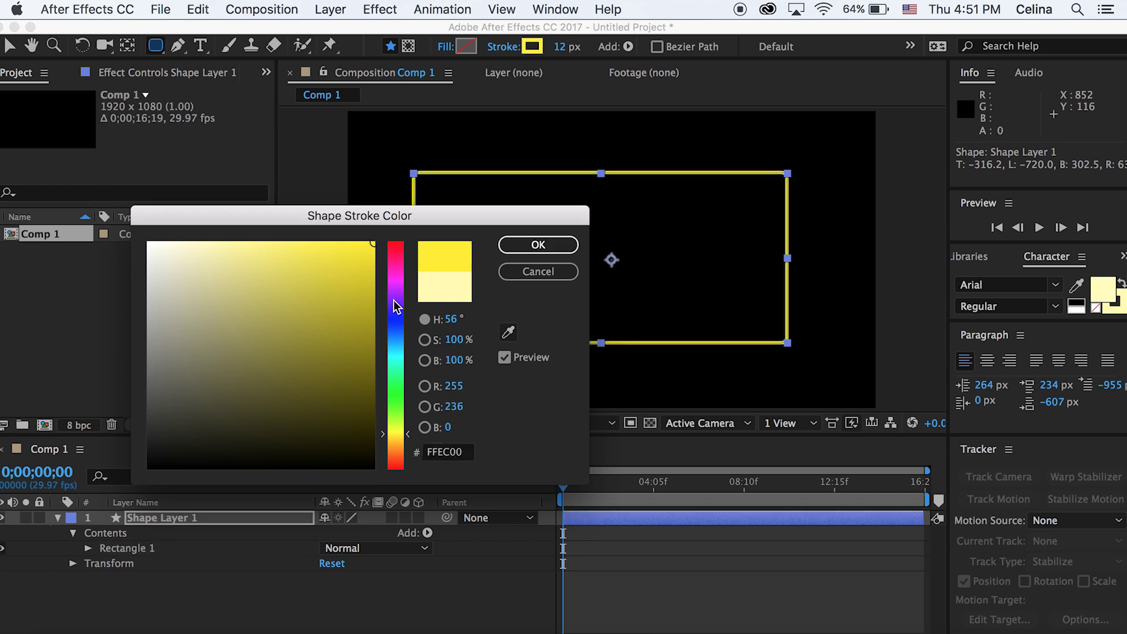
left_click_drag(394, 305, 390, 344)
left_click(315, 309)
left_click_drag(314, 309, 312, 244)
key("Escape")
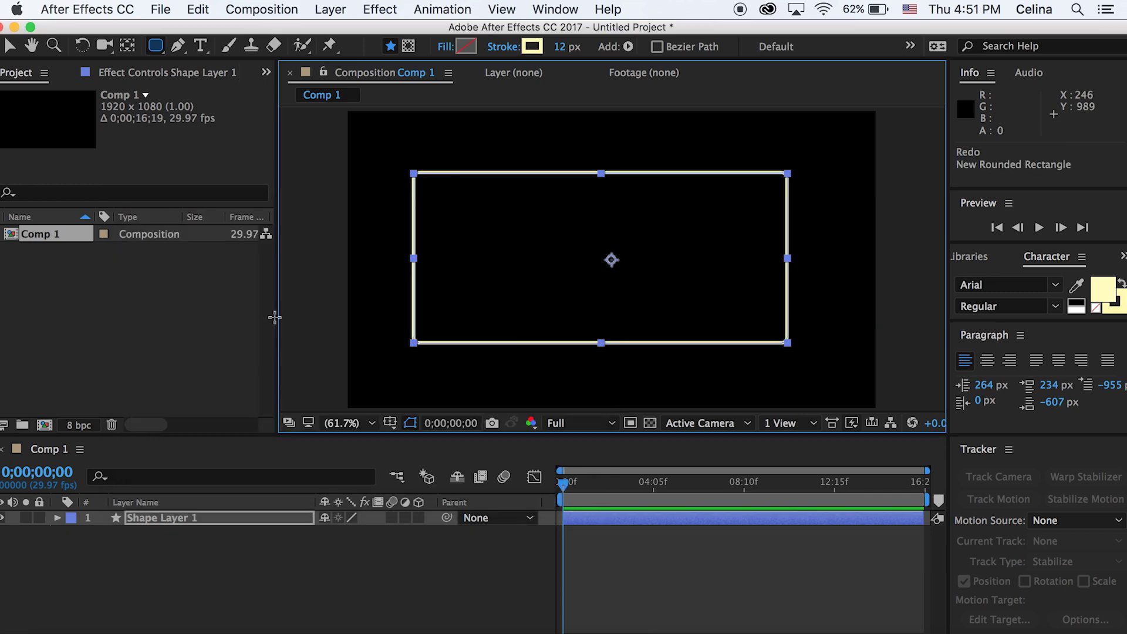
left_click(9, 45)
left_click(727, 612)
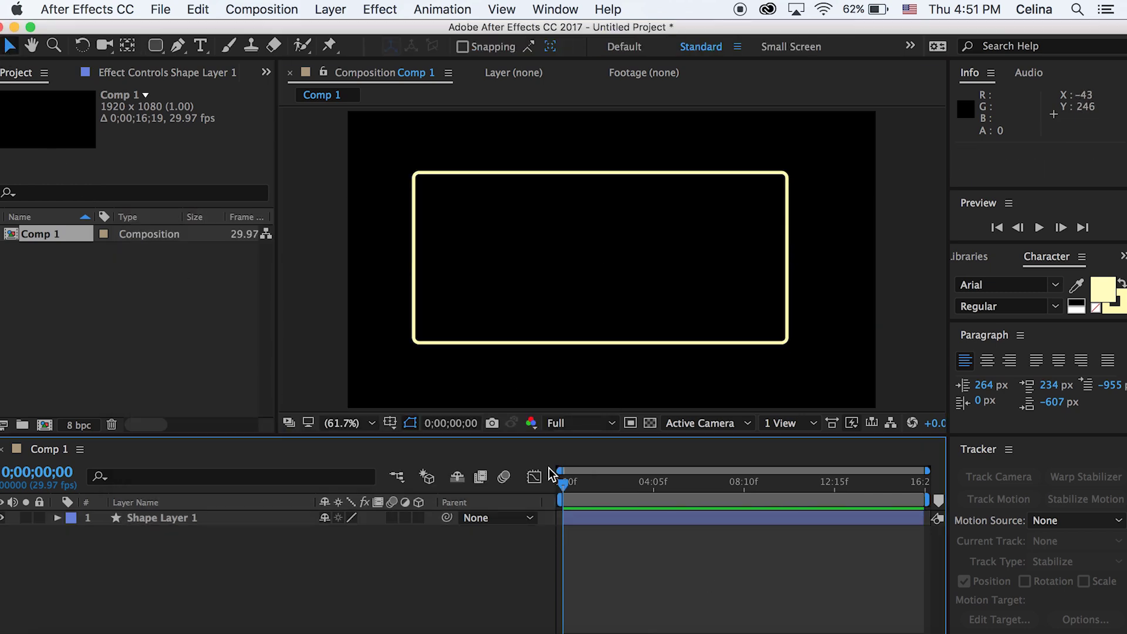
Step: Nudge the frame right and add the user's first name in capitals inside it
left_click(573, 517)
left_click_drag(584, 302, 593, 302)
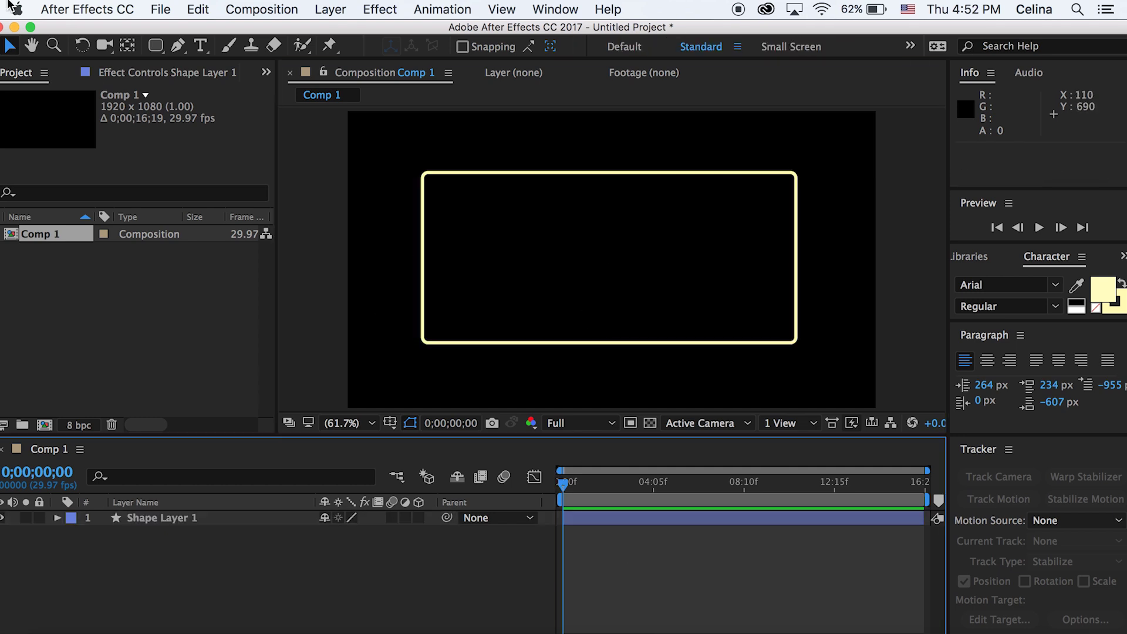
left_click(202, 49)
left_click(577, 265)
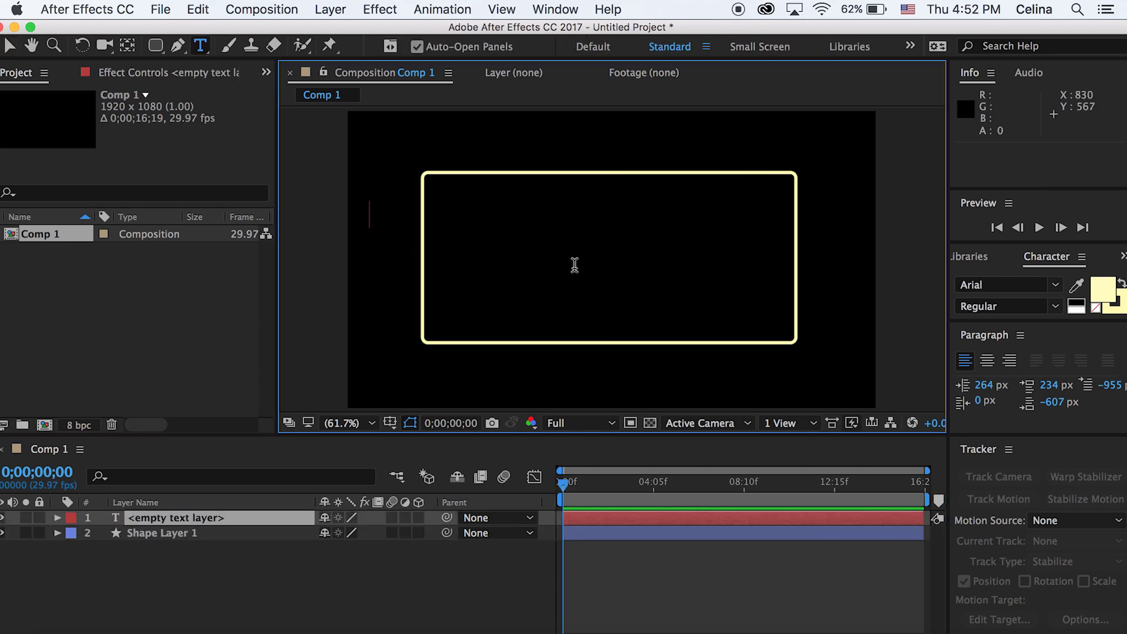
type("celin")
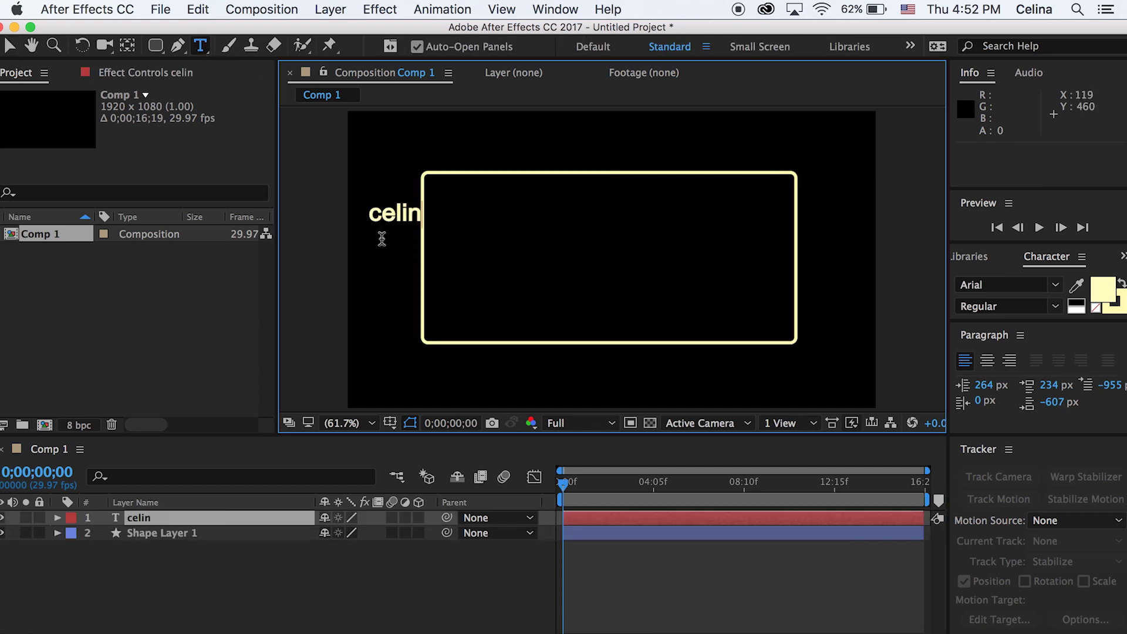
key("BackSpace")
key("BackSpace")
type("CELINA")
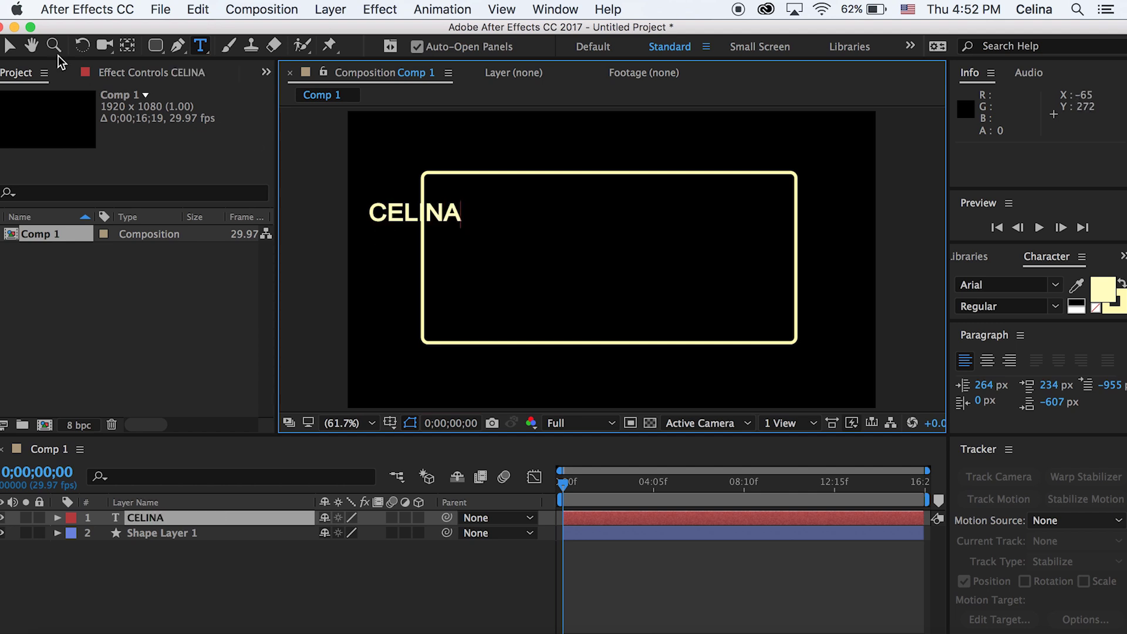
left_click(8, 47)
left_click_drag(413, 219, 531, 206)
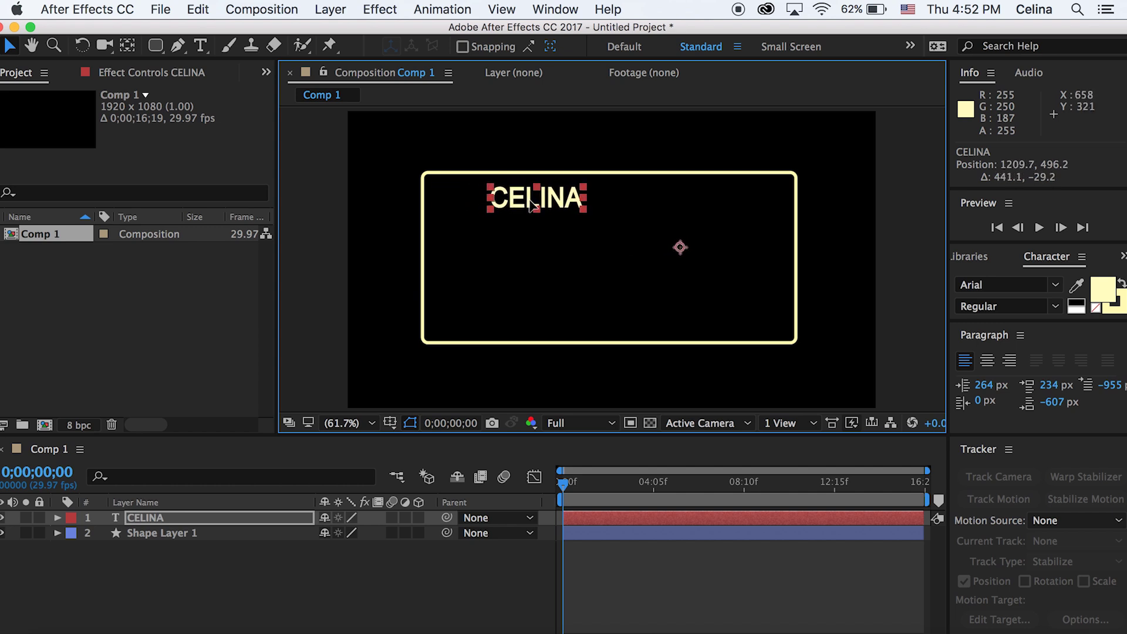
Step: Set the name's indent to 255 px and its font size to 71 px, near the frame's top-left
left_click_drag(989, 385, 1065, 389)
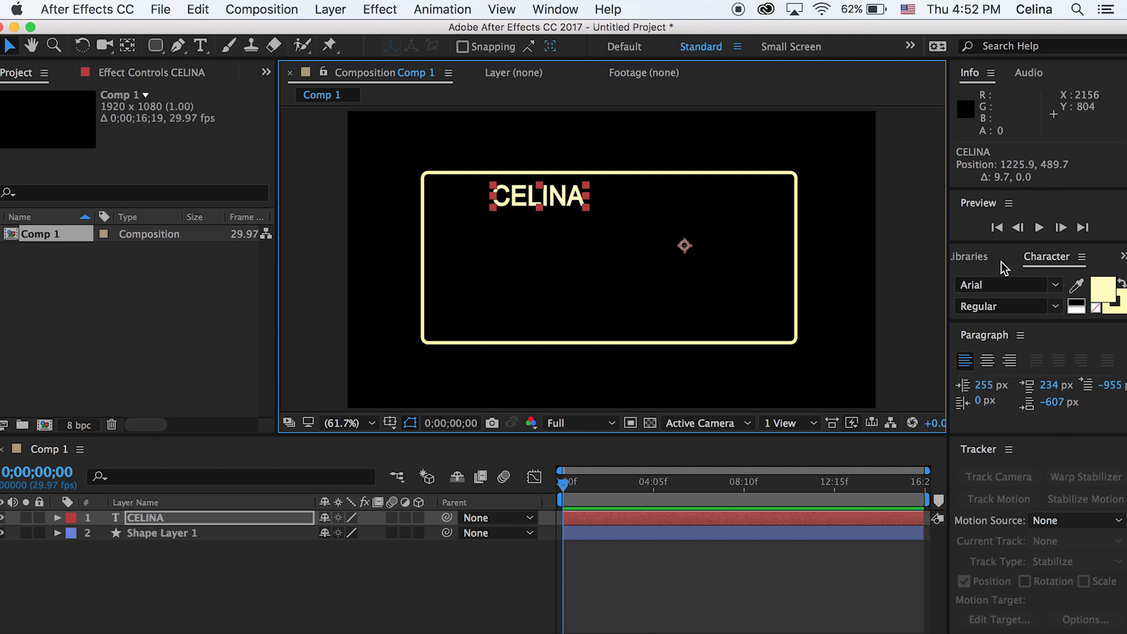
left_click_drag(1007, 321, 1007, 398)
left_click_drag(991, 333, 981, 333)
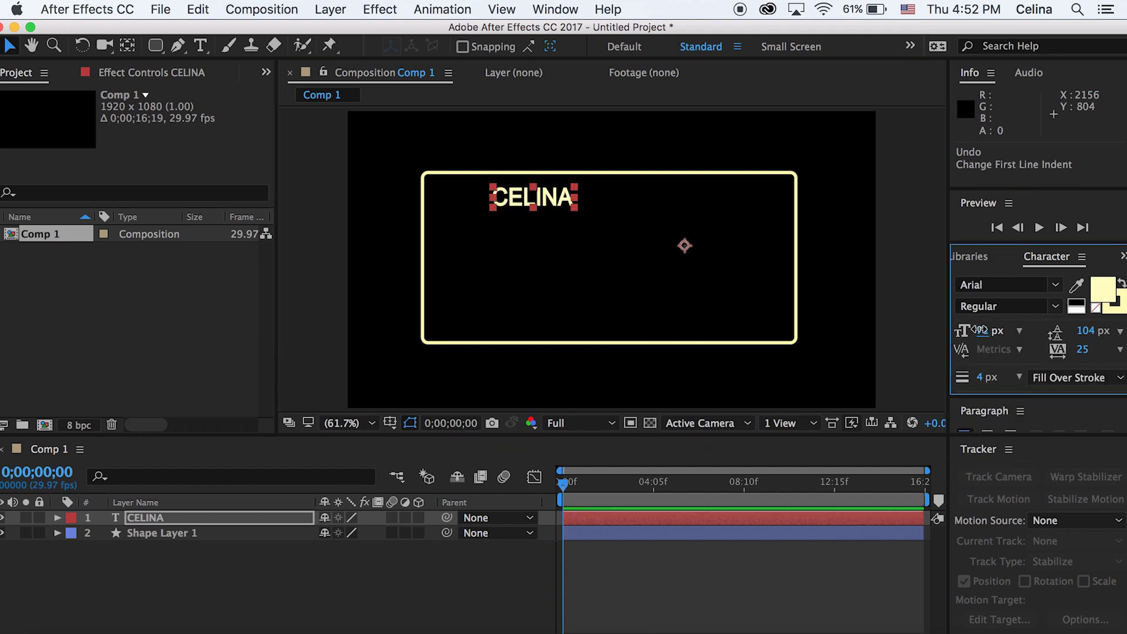
mouse_move(540, 199)
left_mouse_down()
mouse_move(526, 197)
mouse_move(539, 194)
left_mouse_up()
left_click(294, 172)
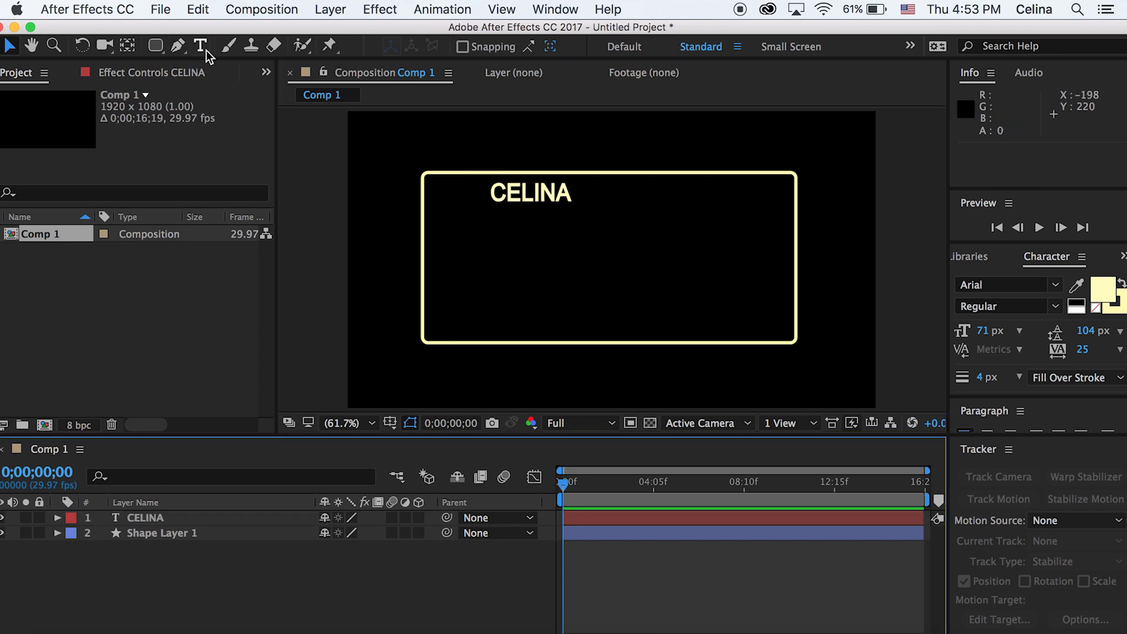
Step: Add a smaller handle text layer positioned under the name
left_click(202, 47)
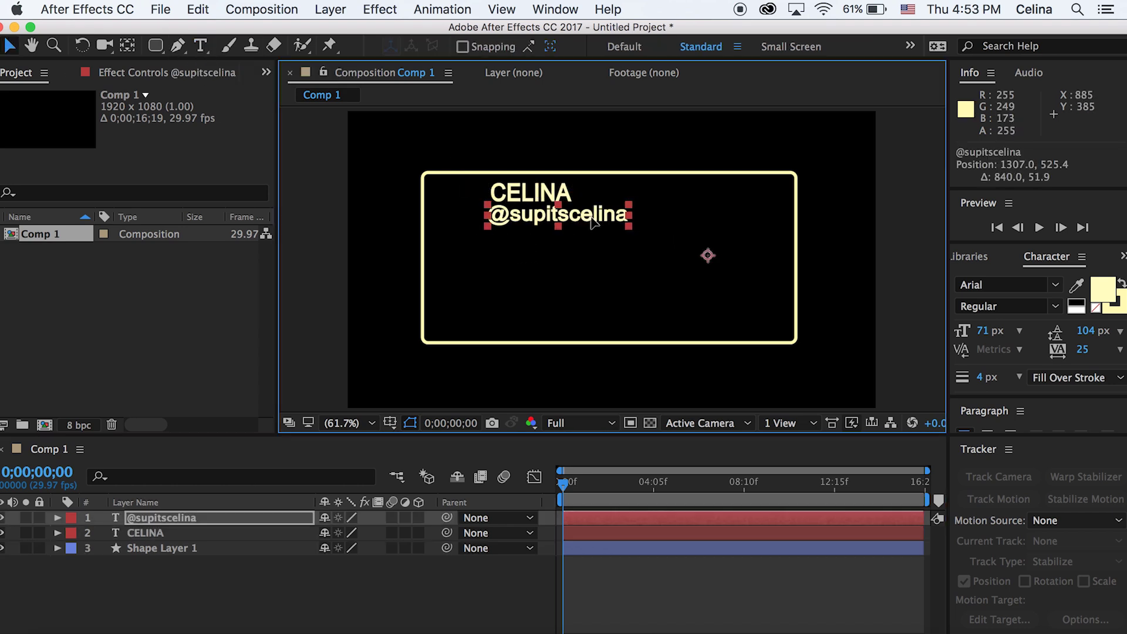
left_click_drag(596, 223, 598, 224)
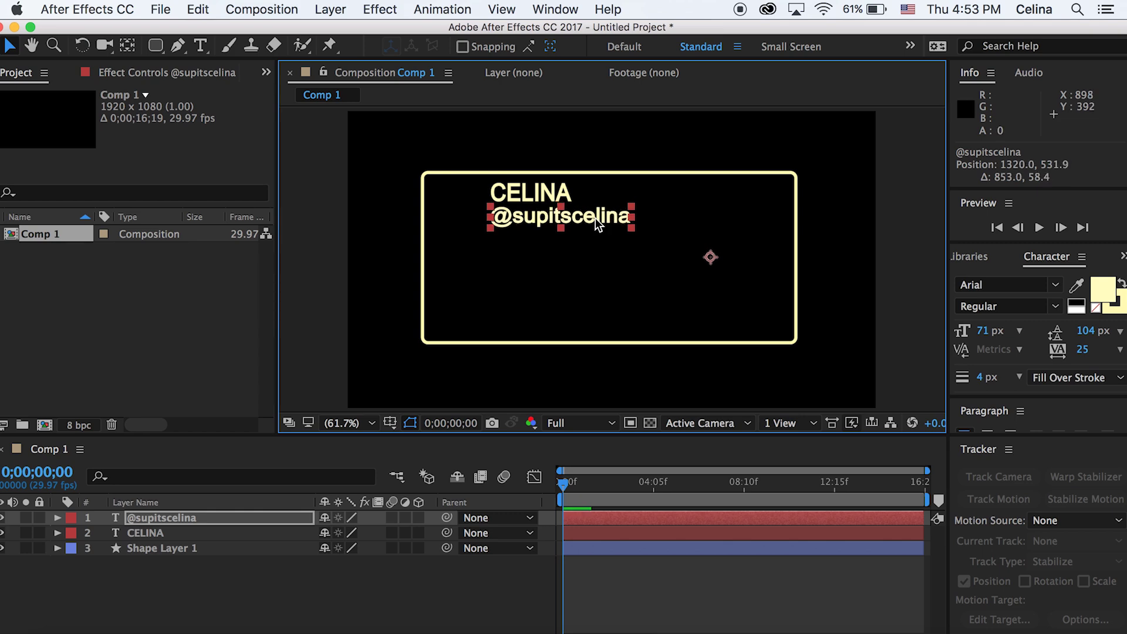
mouse_move(986, 331)
left_mouse_down()
mouse_move(963, 330)
mouse_move(974, 331)
left_mouse_up()
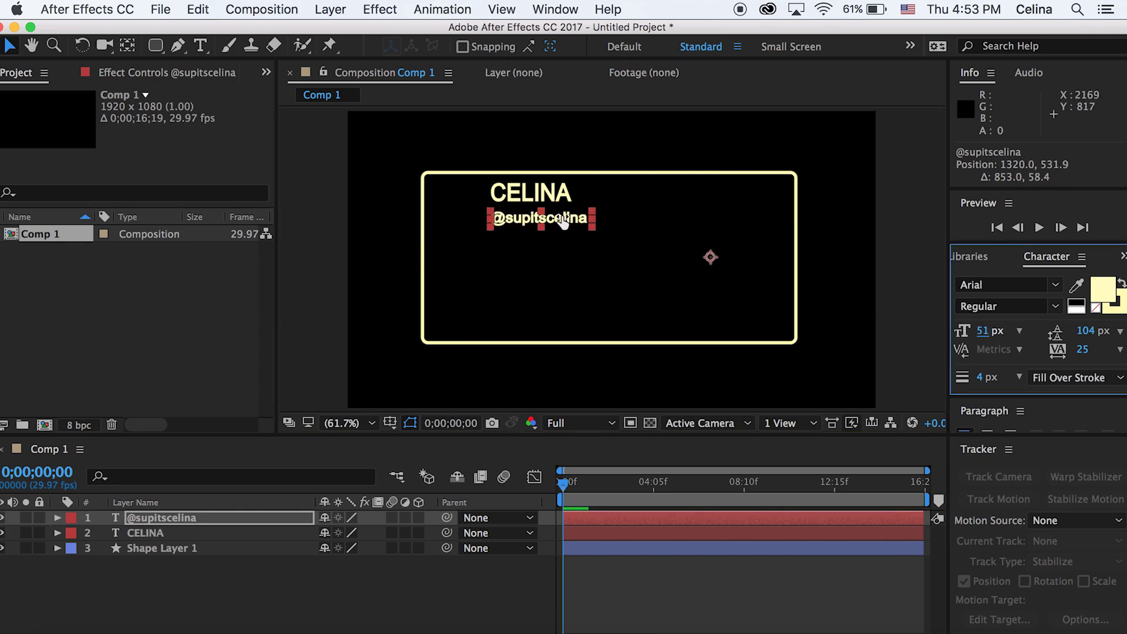
mouse_move(562, 221)
left_mouse_down()
mouse_move(543, 210)
mouse_move(559, 217)
left_mouse_up()
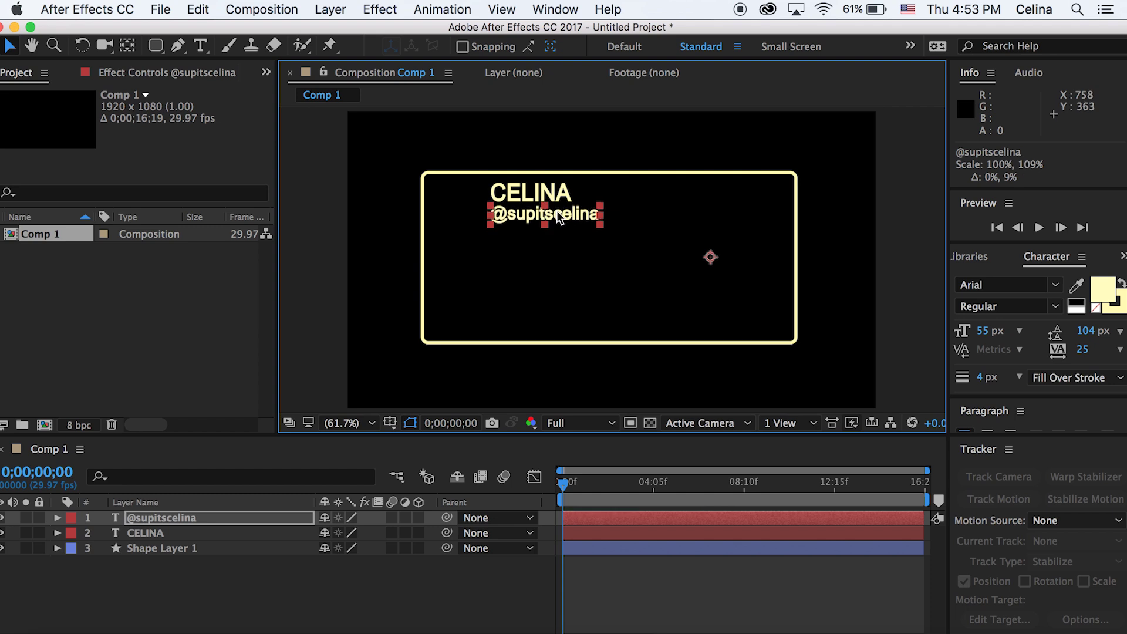
Step: Set the handle text's stroke width to 1 px and nudge it slightly up-right
left_click(989, 378)
type("1")
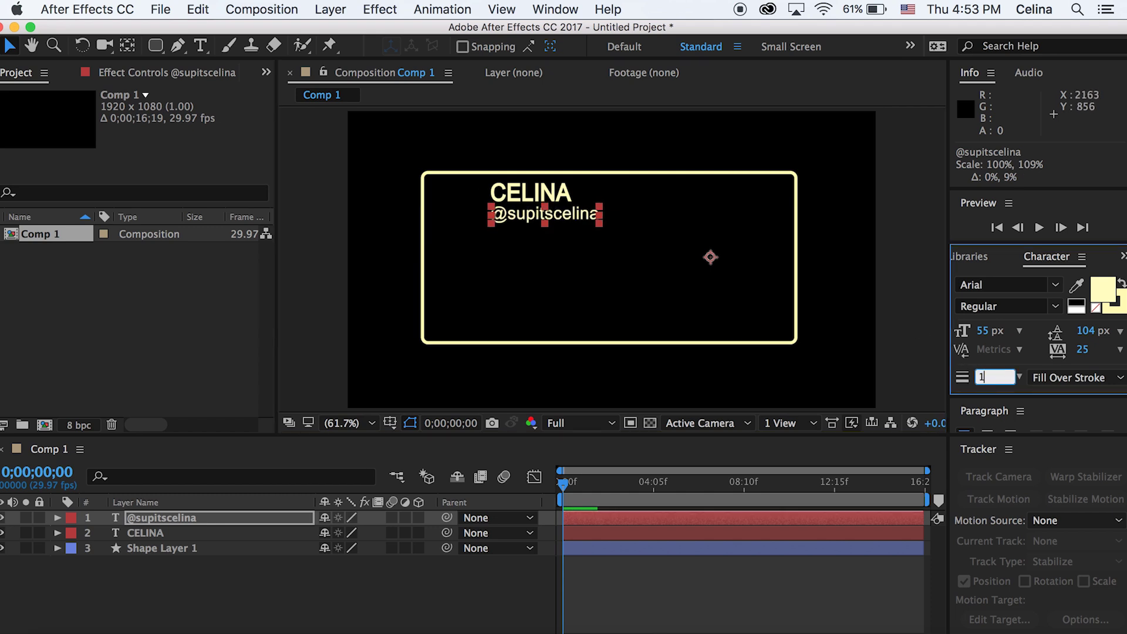
key("Return")
left_click(562, 218)
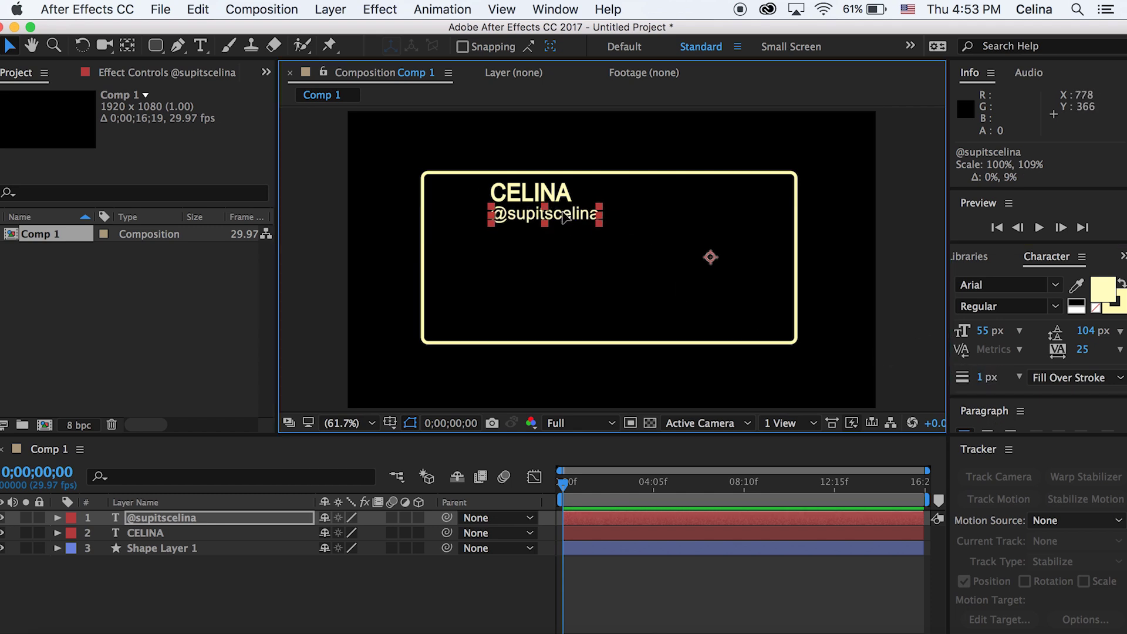
left_click_drag(563, 216, 563, 214)
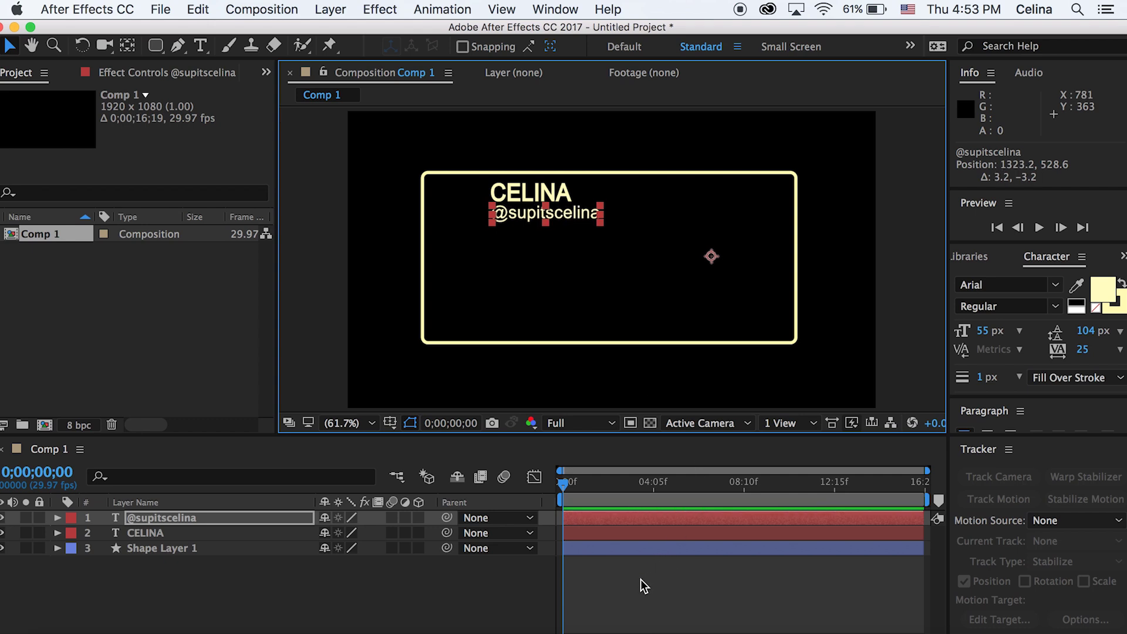
double_click(565, 216)
Step: Give both the handle and the name text a white FFFFFF fill
left_click(1110, 294)
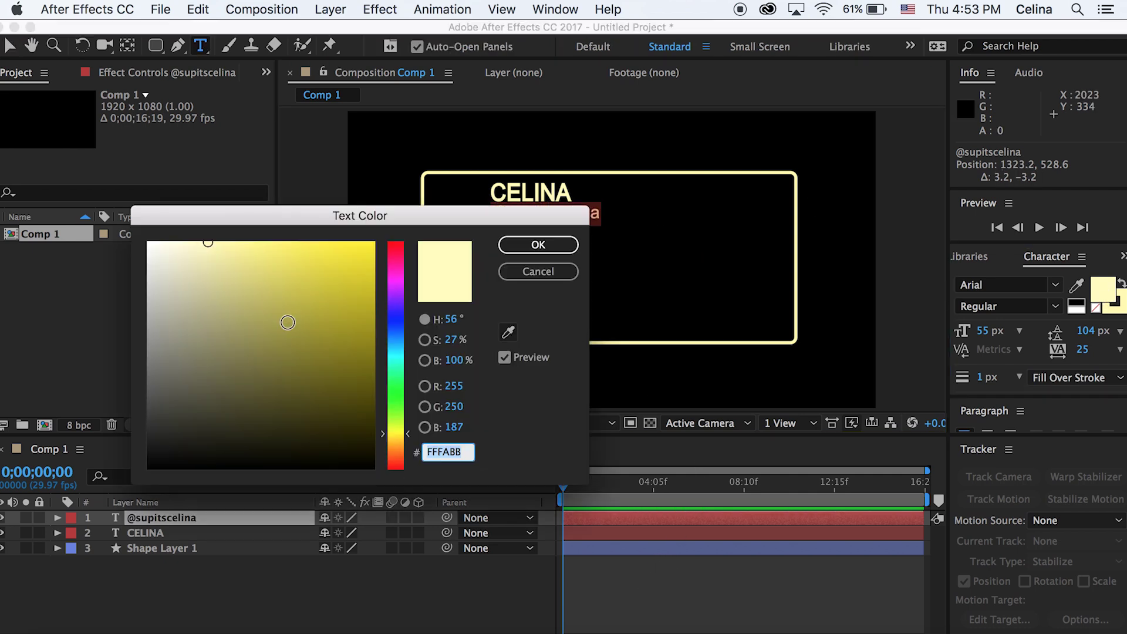
type("FFFFFF")
left_click(538, 245)
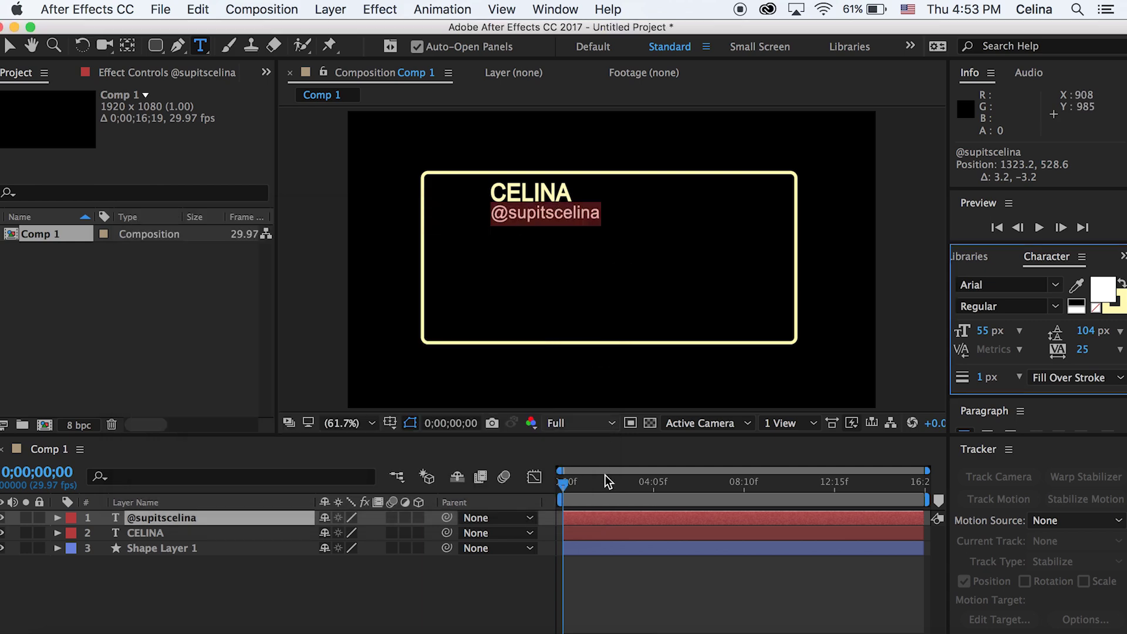
left_click(593, 533)
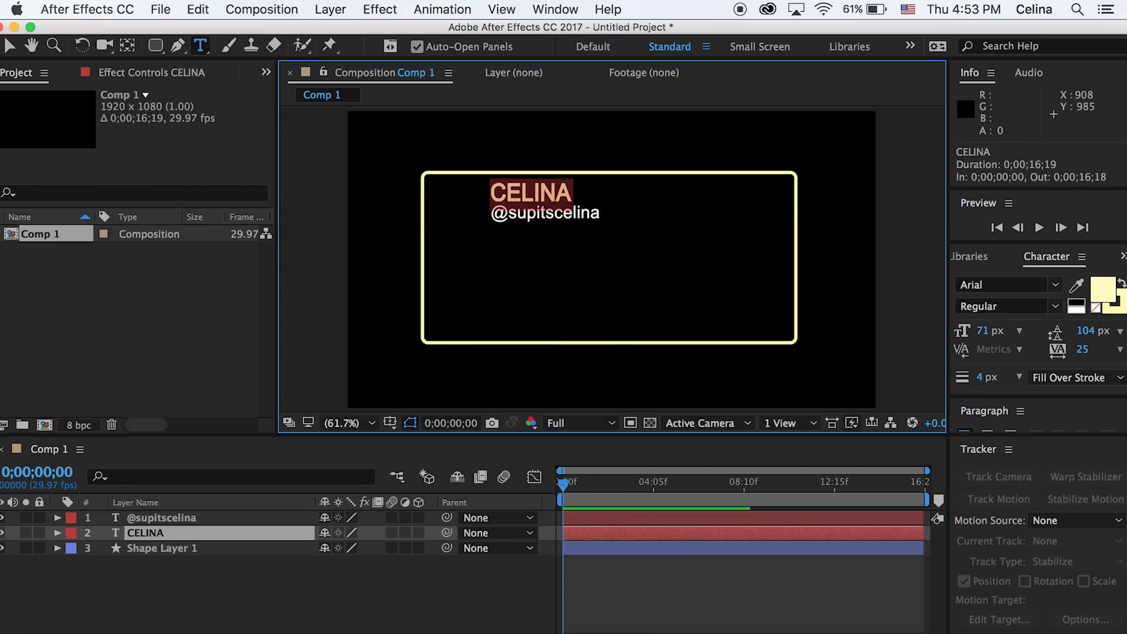
left_click(1103, 284)
type("FFFFFF")
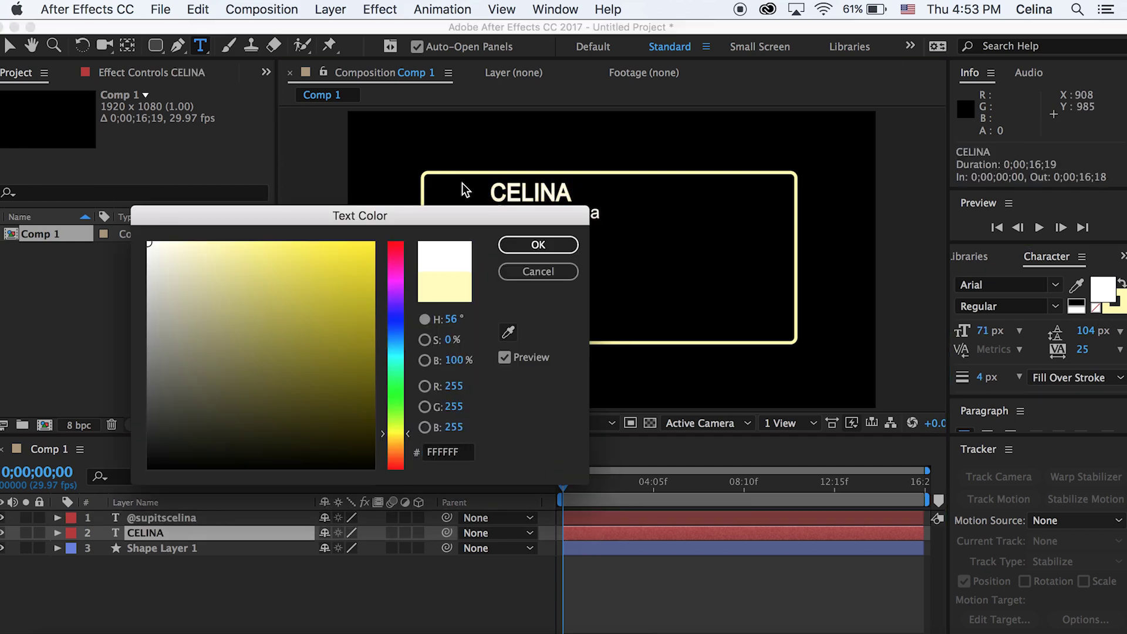
left_click(548, 249)
left_click(636, 574)
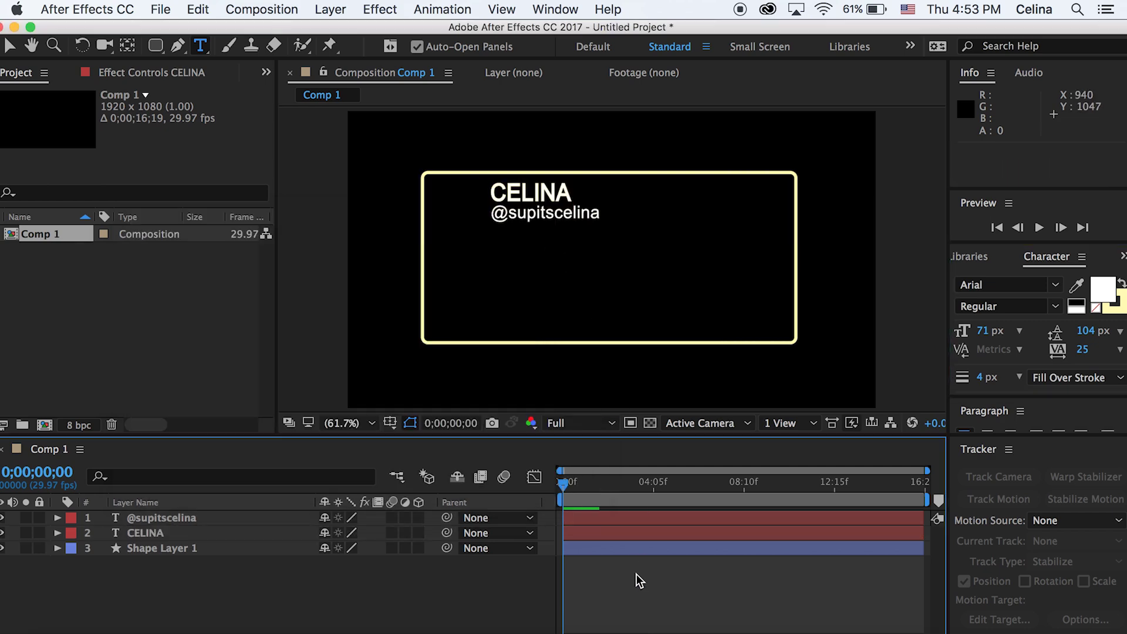
Step: Select the handle layer and nudge the handle text slightly in the comp
left_click(596, 531)
left_click(596, 518)
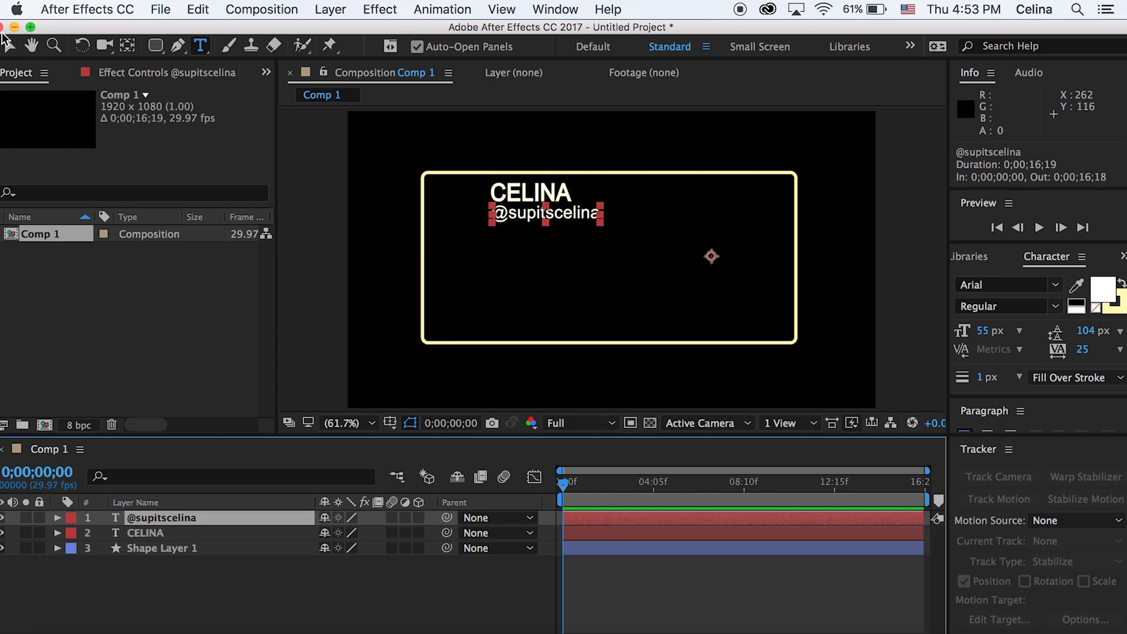
key("v")
left_click(536, 221)
left_click_drag(536, 221, 535, 221)
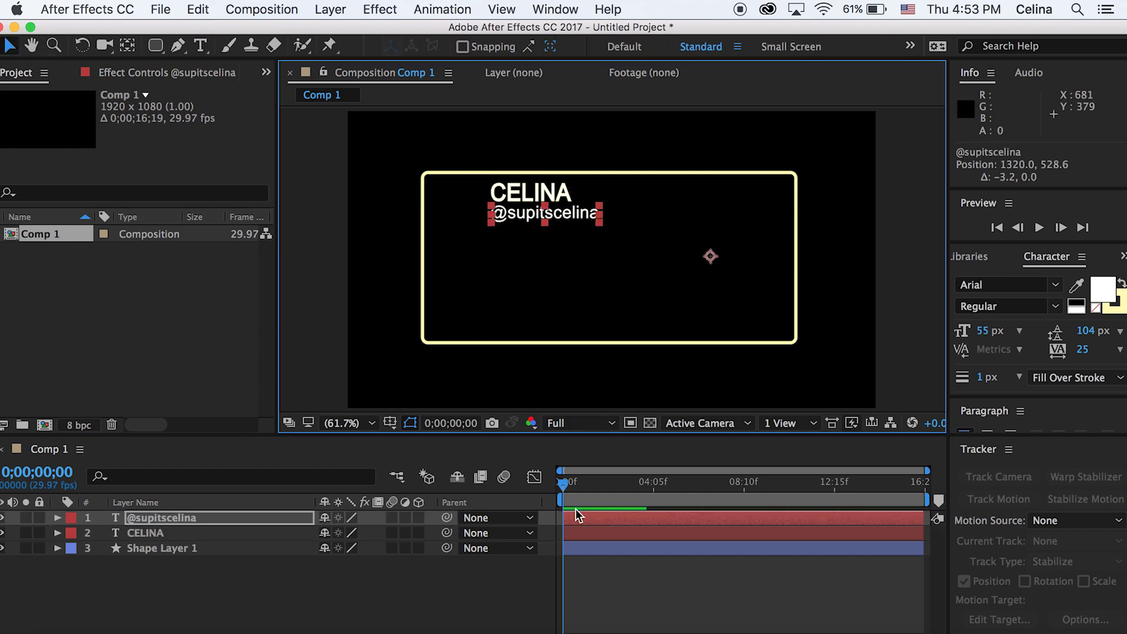
left_click(572, 510)
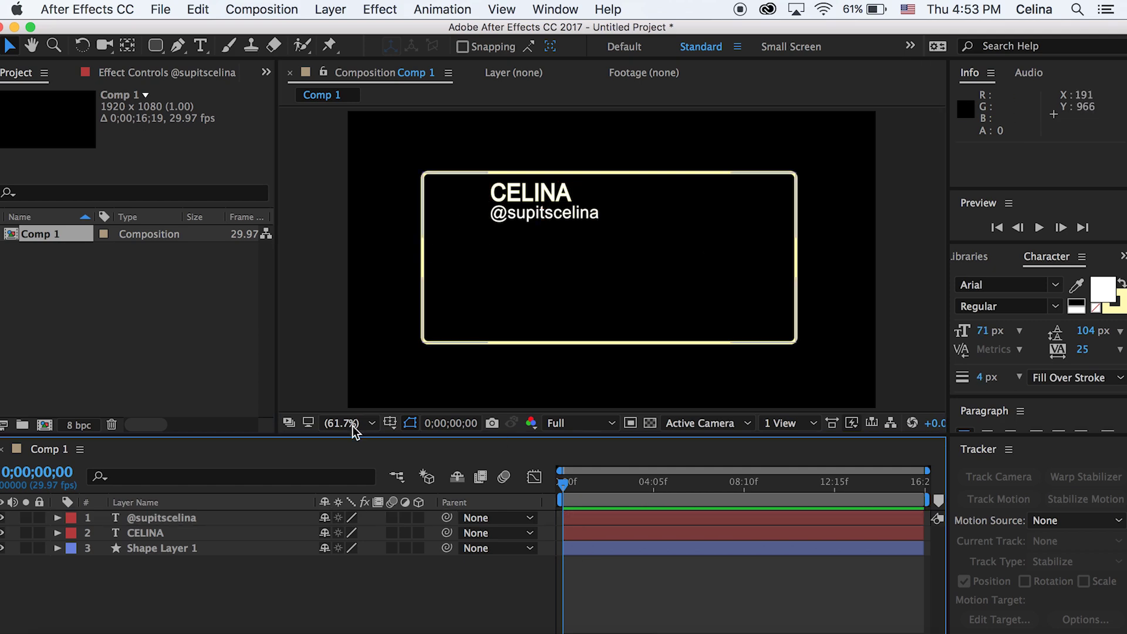
Step: Bring in the photo AECX6223.jpg and scale it down to 5%
left_click(50, 625)
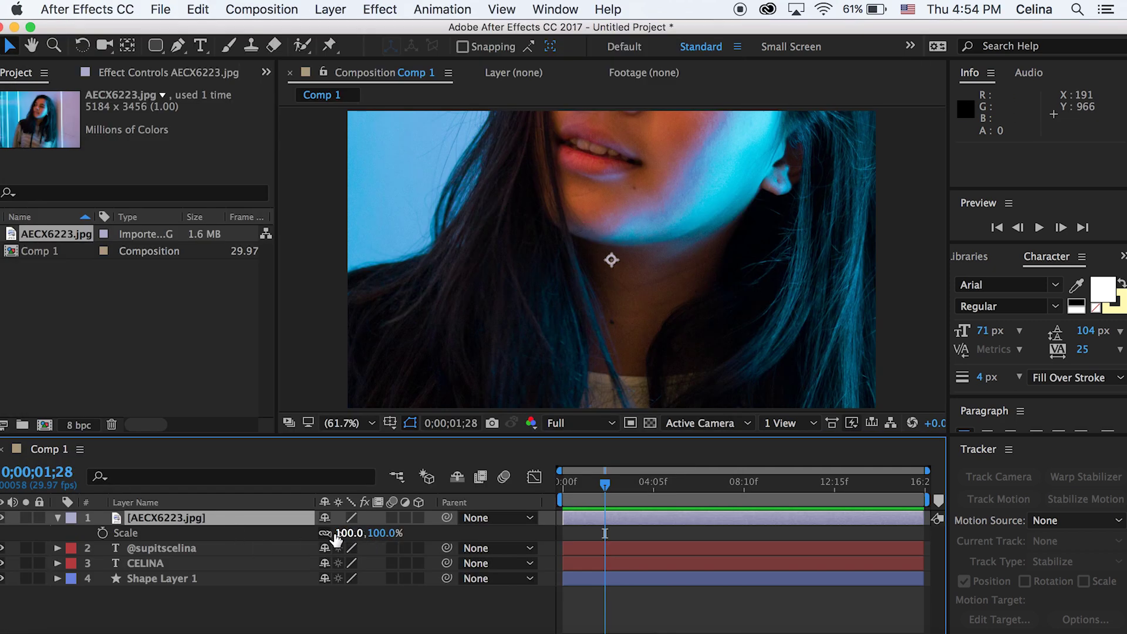
left_click(344, 533)
type("10")
key("Return")
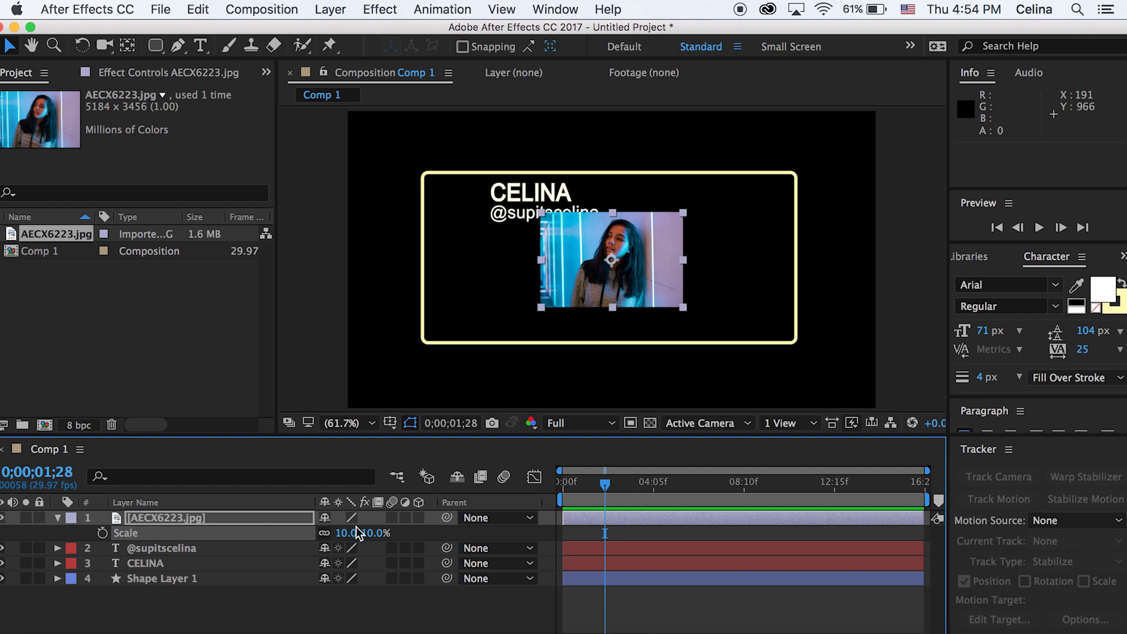
left_click_drag(345, 533, 342, 533)
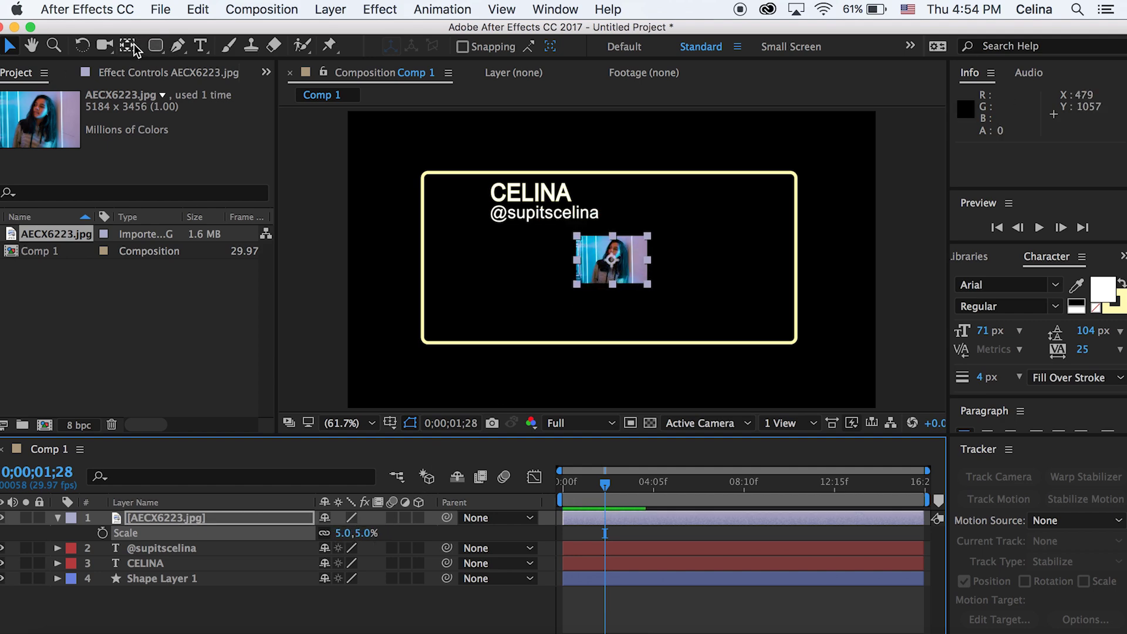
Step: Crop the photo with a rectangular mask and collapse its layer properties
left_click_drag(156, 46, 217, 48)
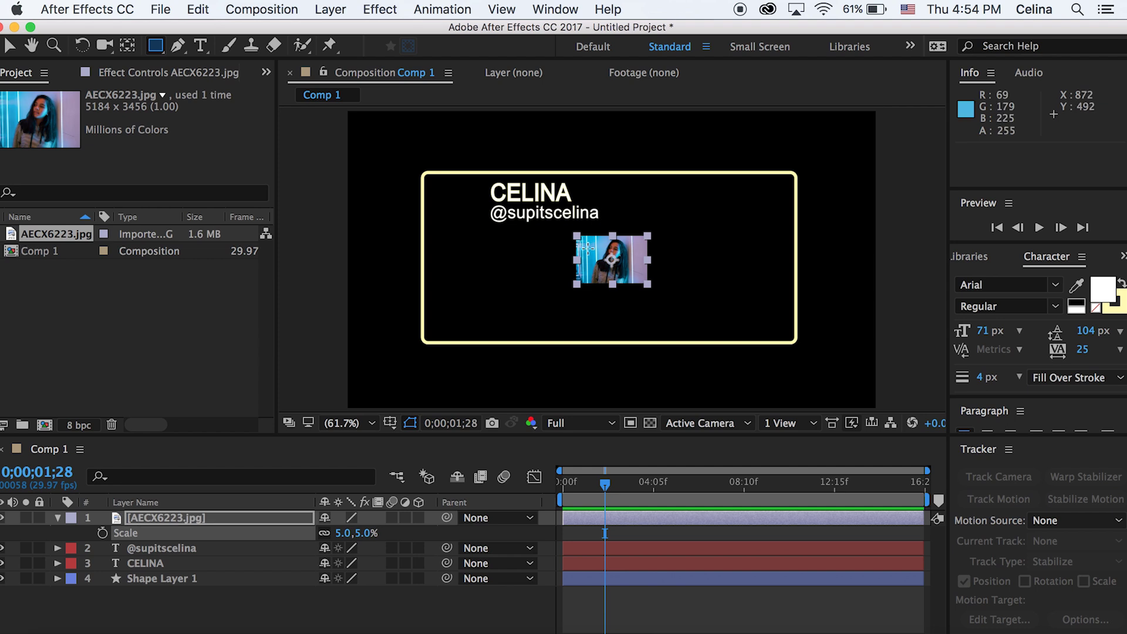
left_click_drag(589, 235, 461, 205)
key("v")
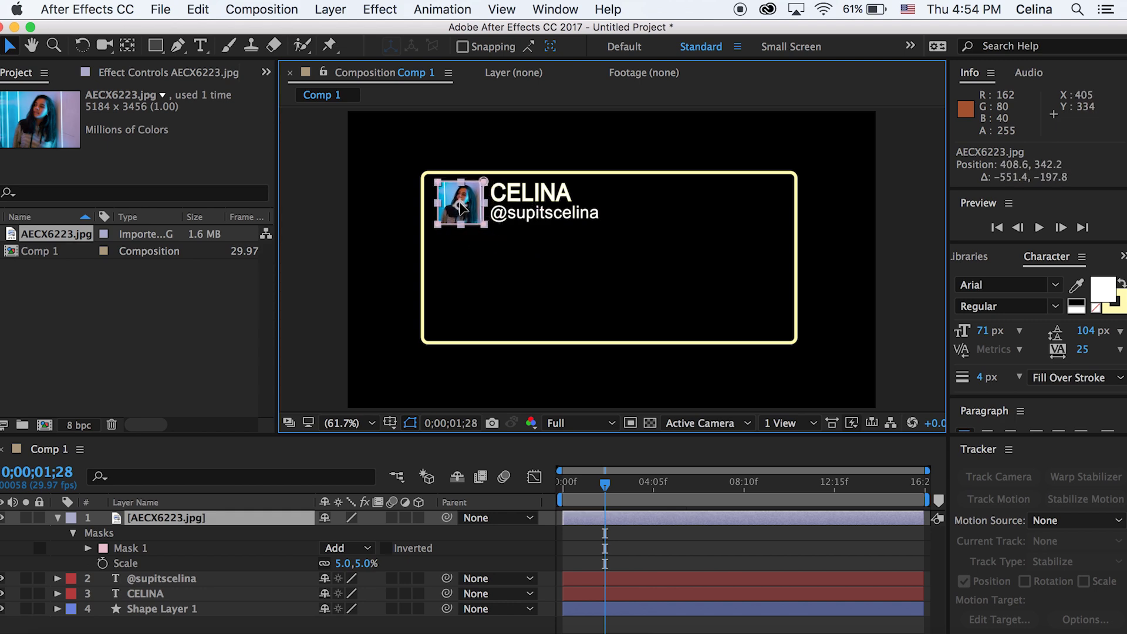
left_click(679, 551)
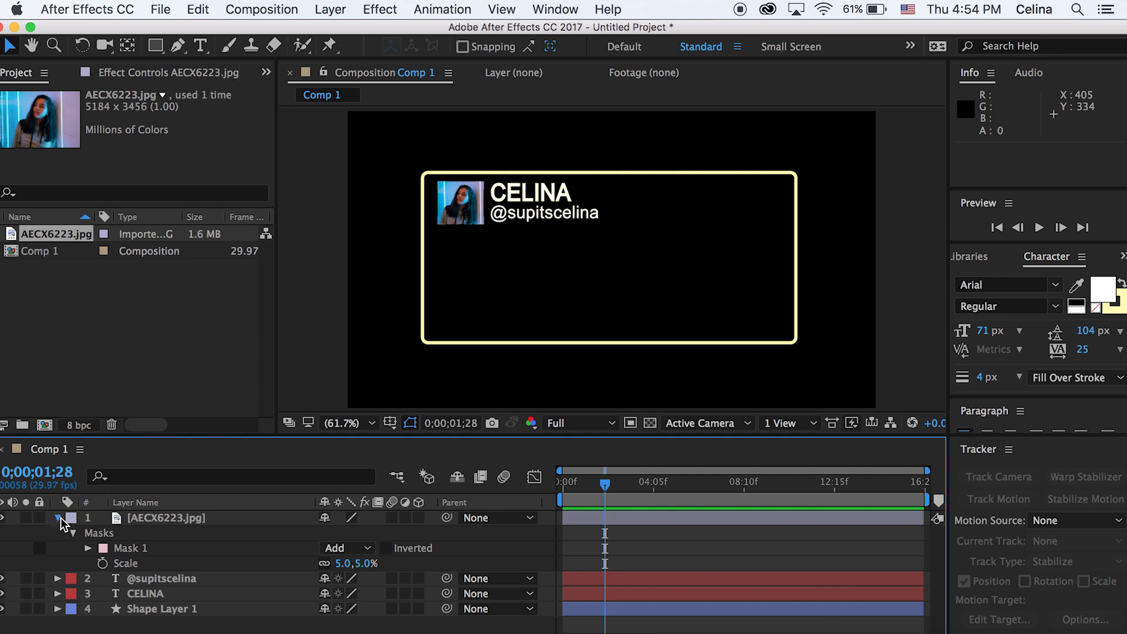
left_click(58, 518)
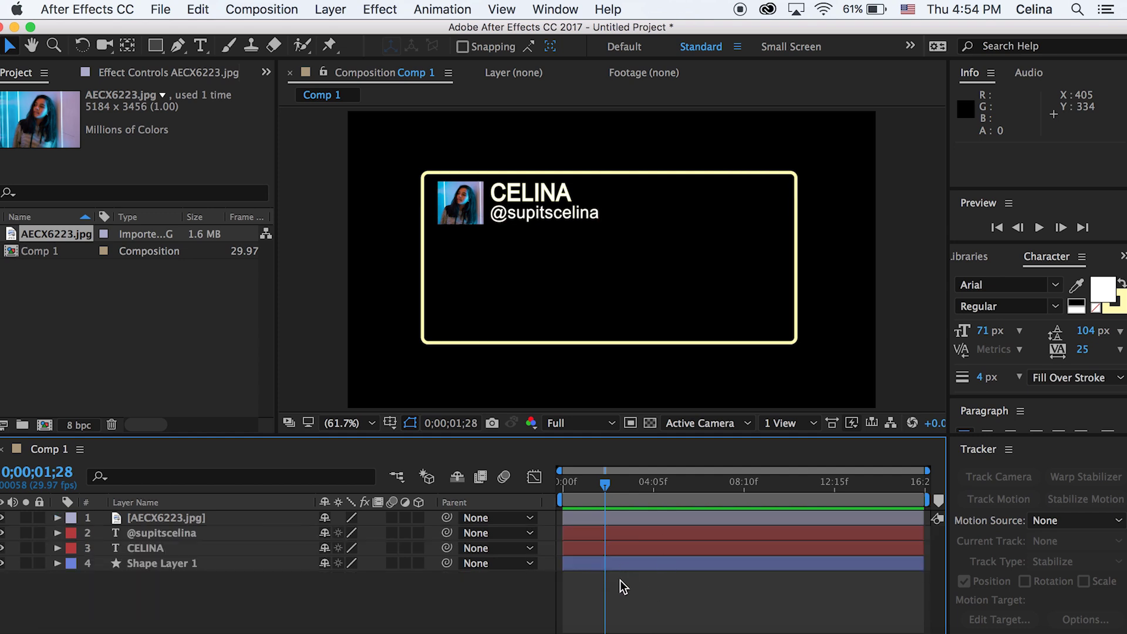
left_click(601, 531)
left_click(200, 45)
left_click(459, 258)
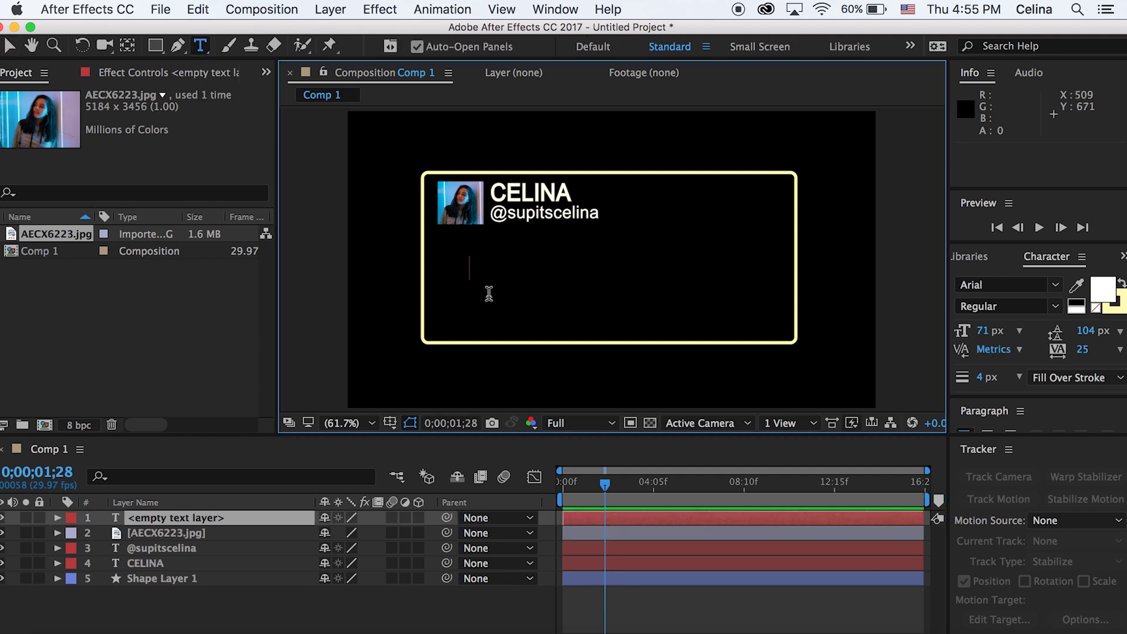
type("@")
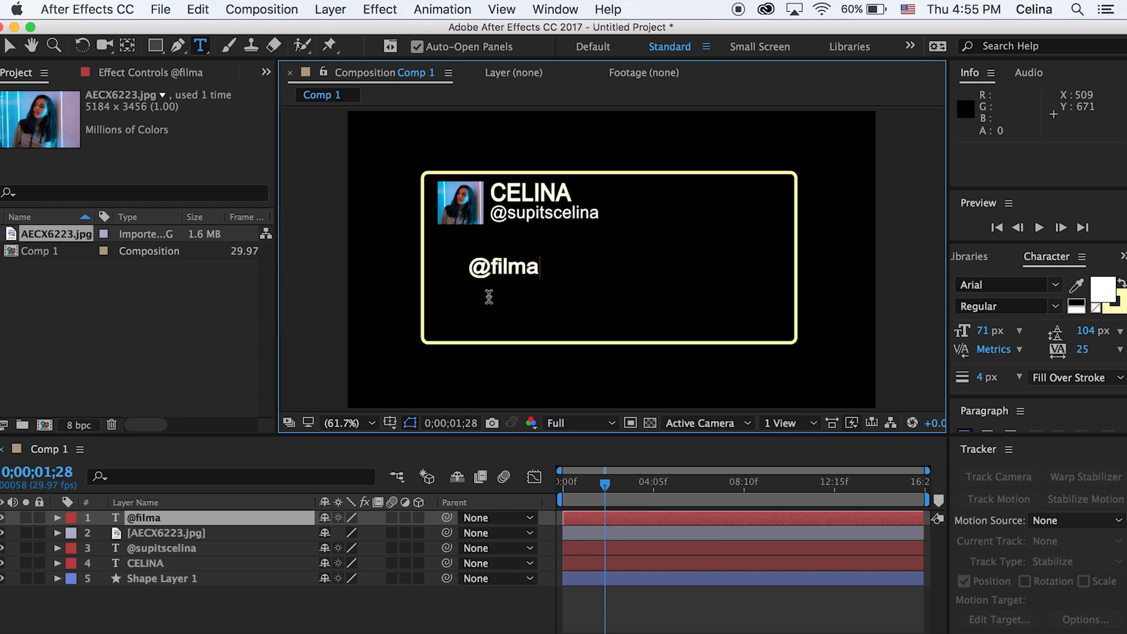
type("filmventurestu")
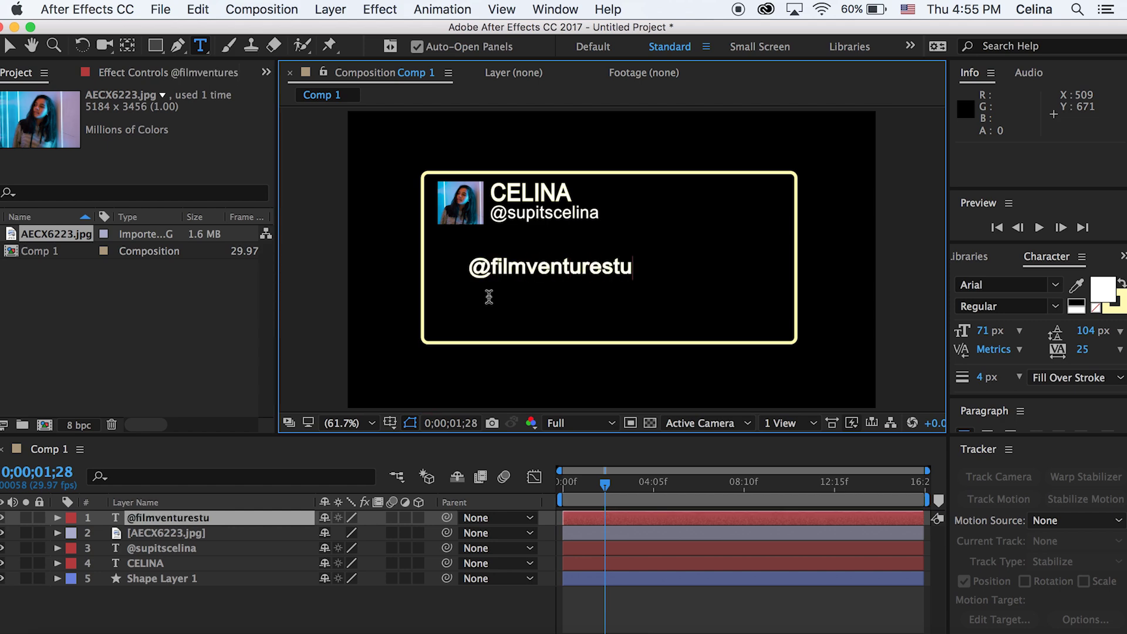
type("dios how a")
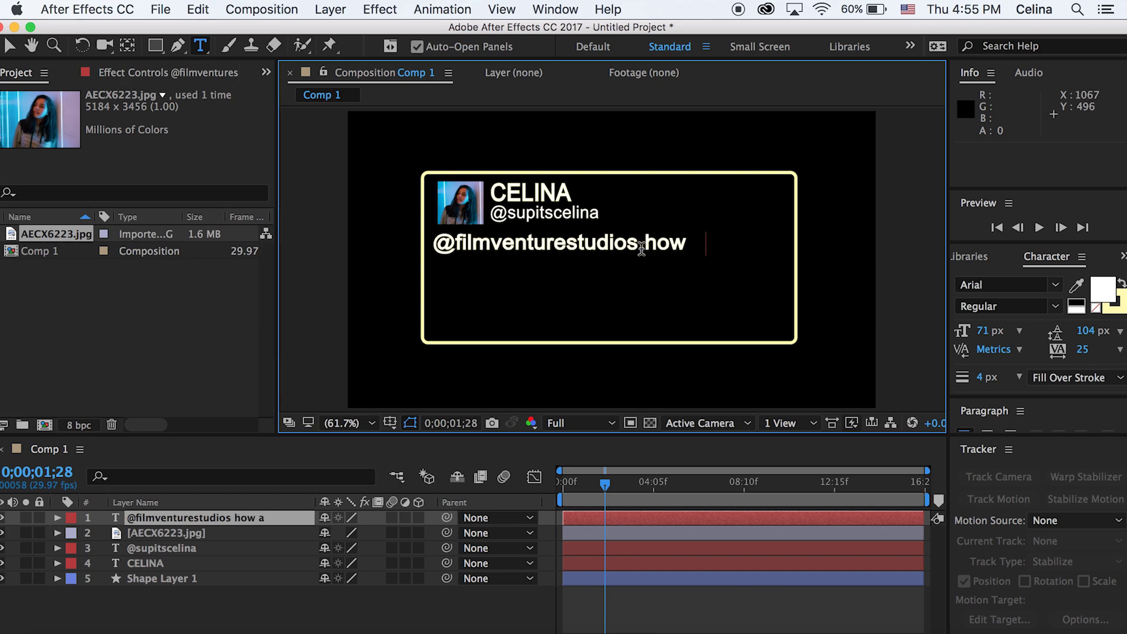
type("re you t")
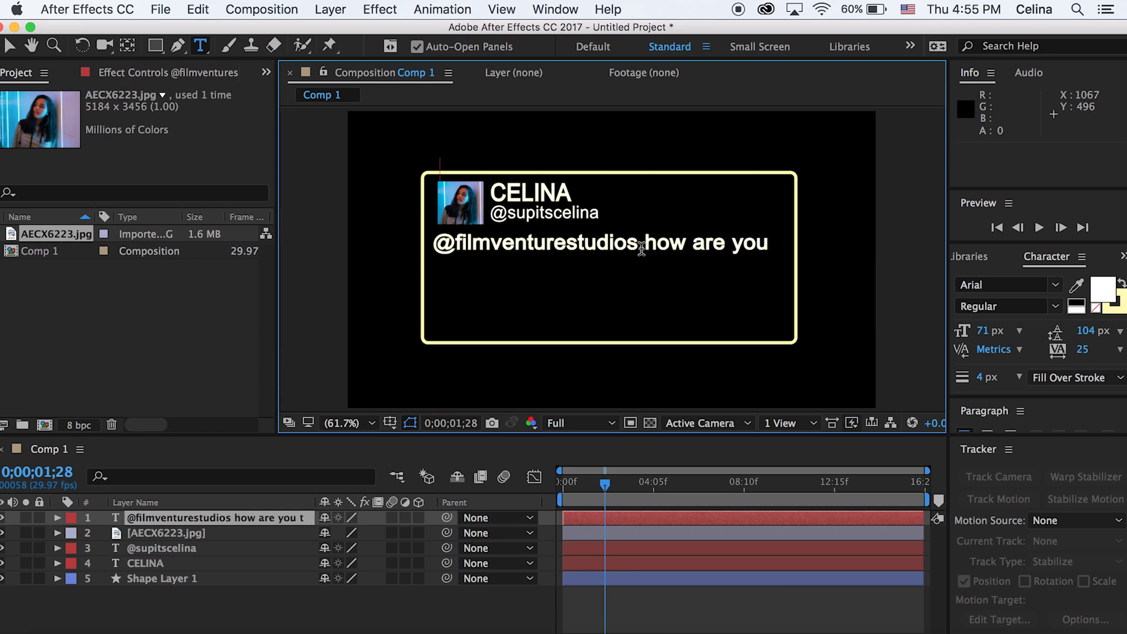
type("oday")
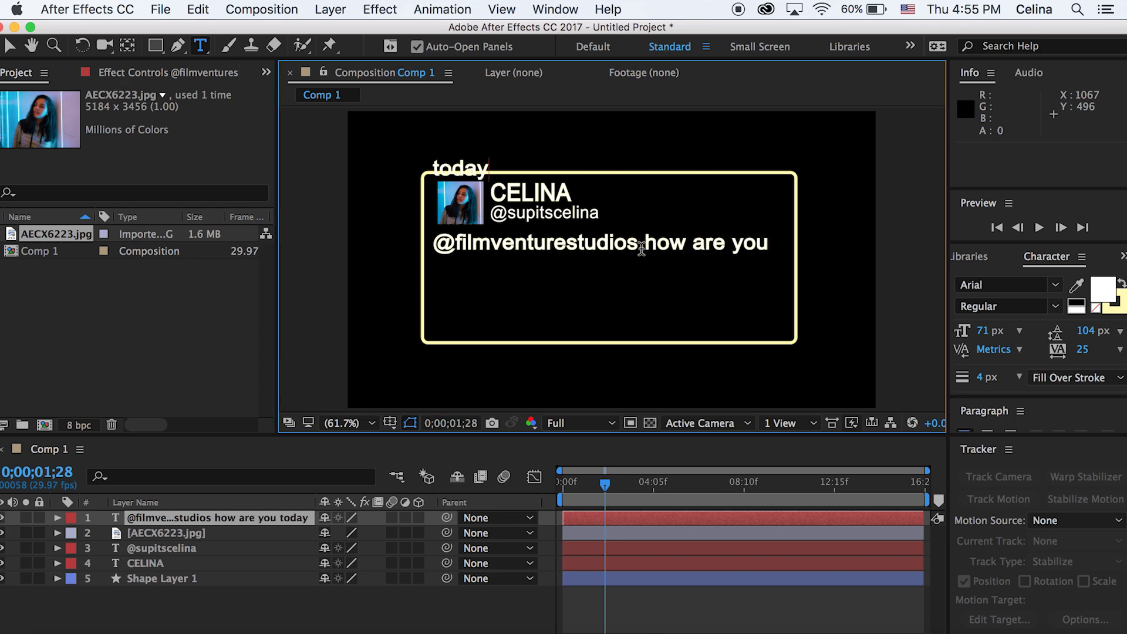
left_click(988, 409)
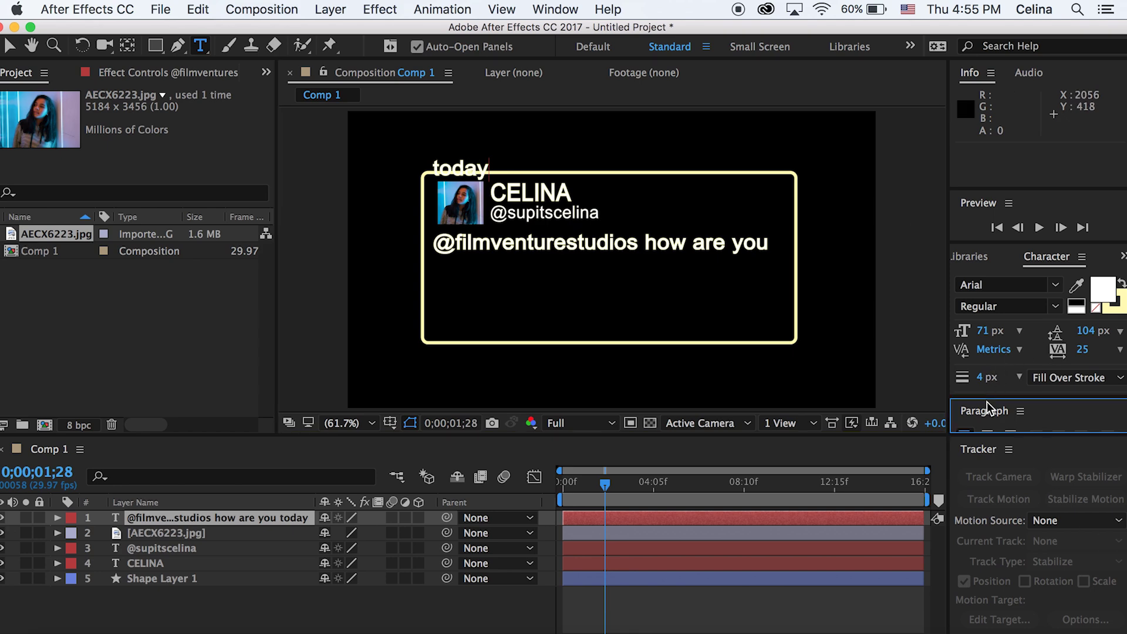
left_click(1082, 418)
left_click_drag(1047, 341, 1052, 345)
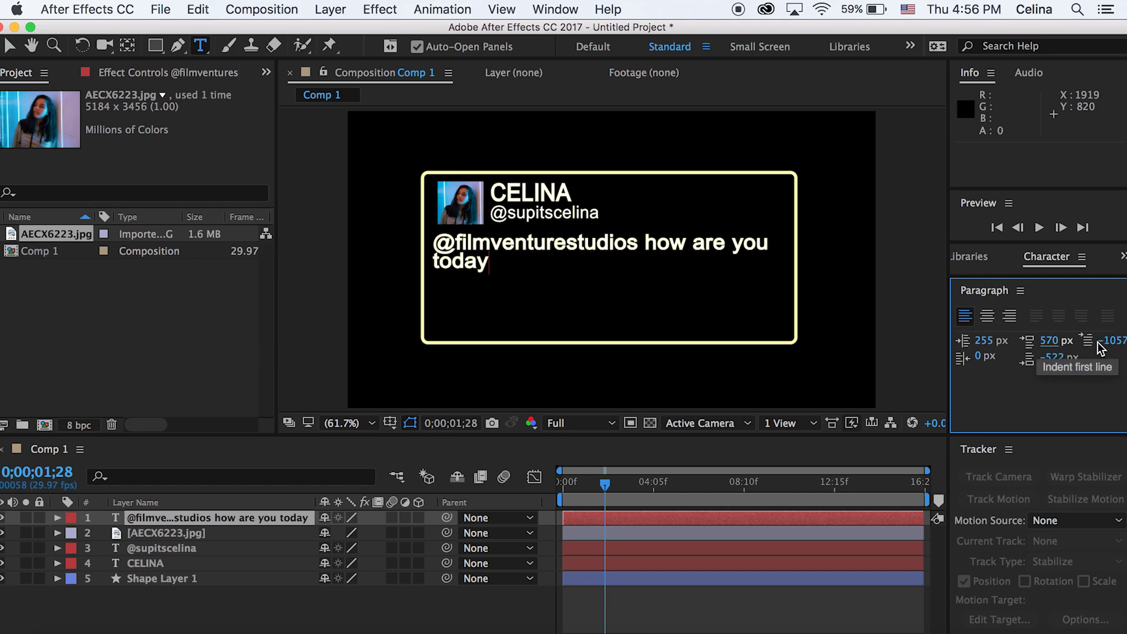
left_click_drag(1070, 341, 1122, 341)
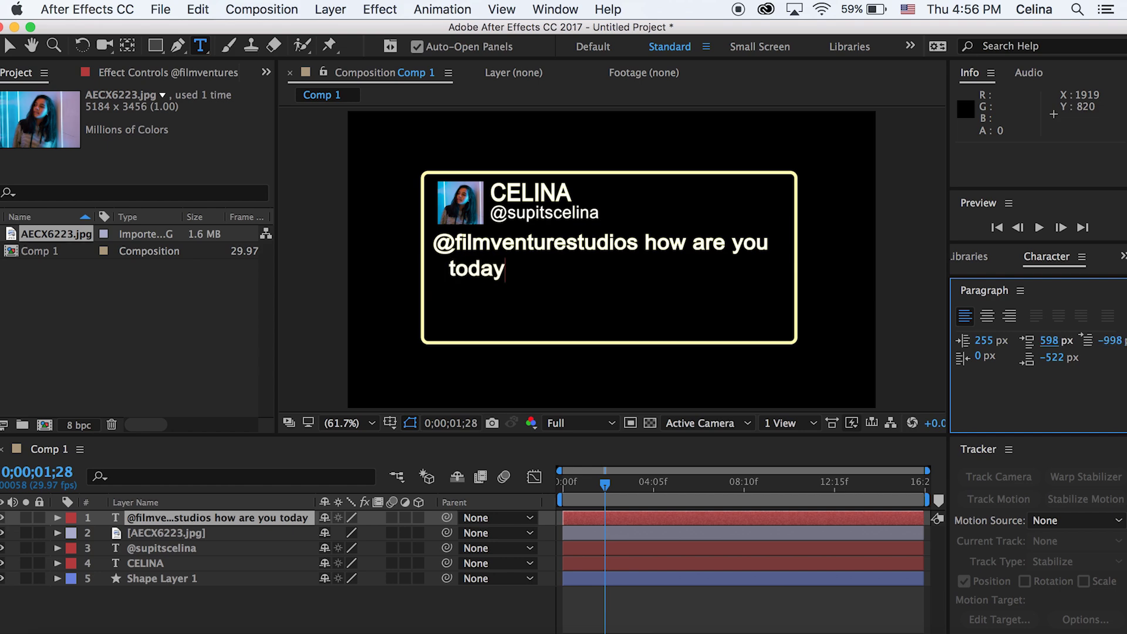
double_click(633, 524)
left_click(641, 244)
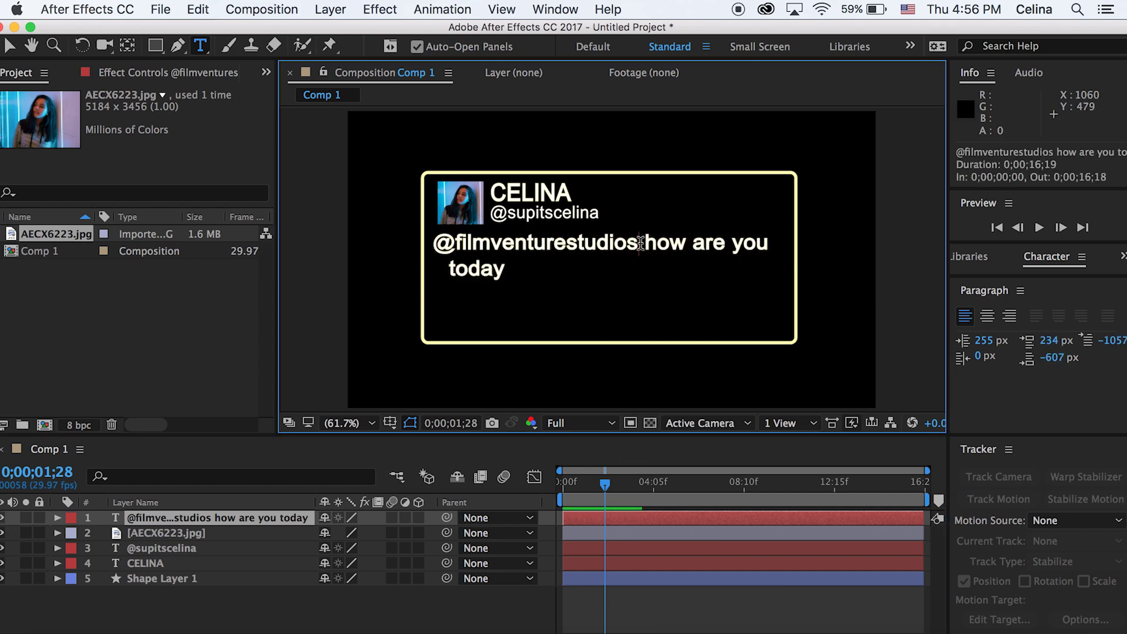
left_click_drag(641, 243, 433, 242)
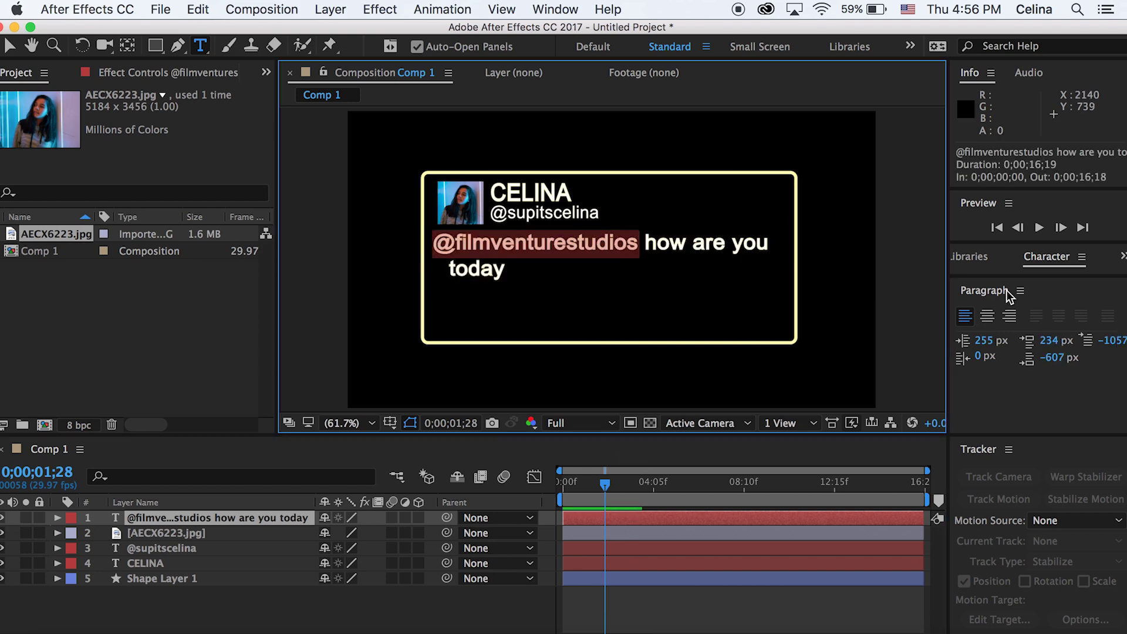
Step: Colour the mention pale yellow FFF9AD, sampled from the card frame
left_click_drag(1026, 277, 1046, 369)
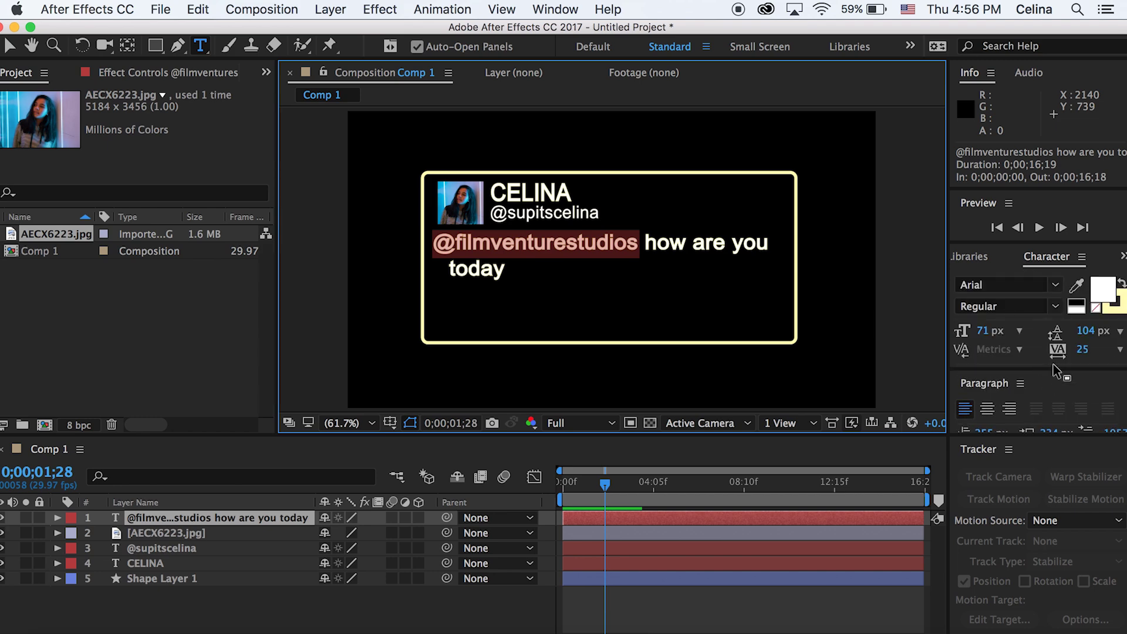
left_click(1103, 292)
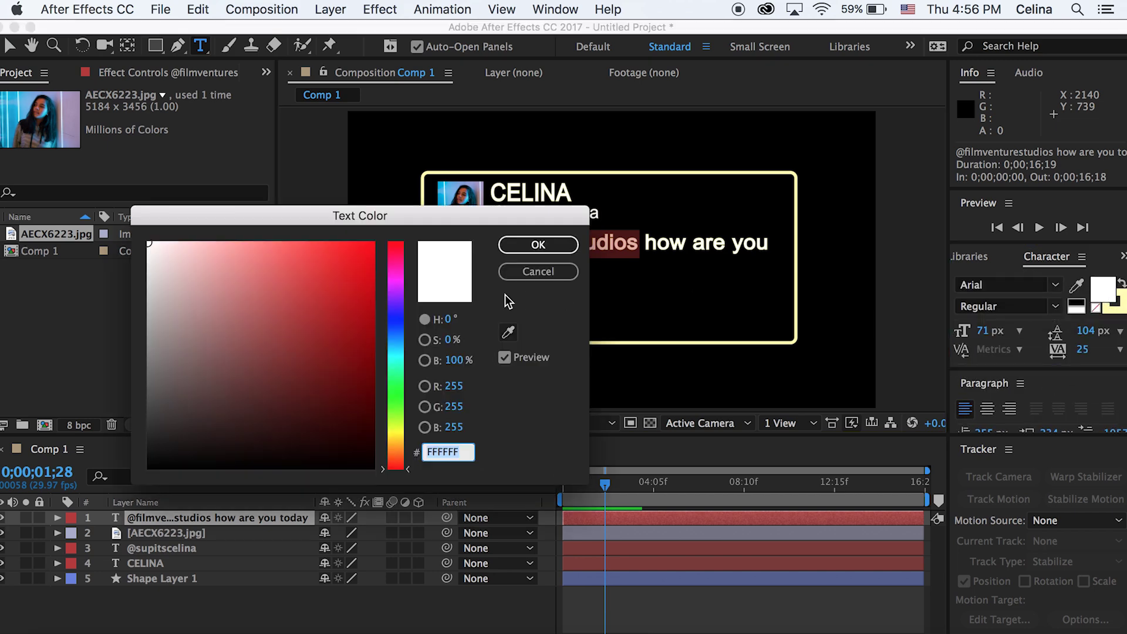
left_click(508, 332)
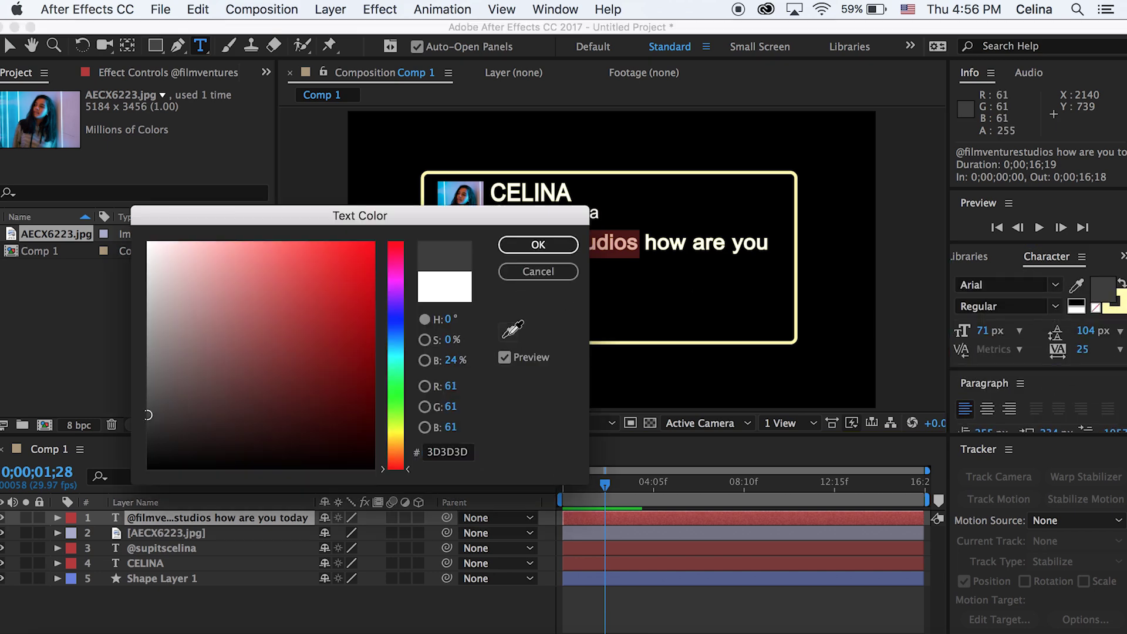
left_click(535, 165)
left_click(538, 244)
left_click(641, 579)
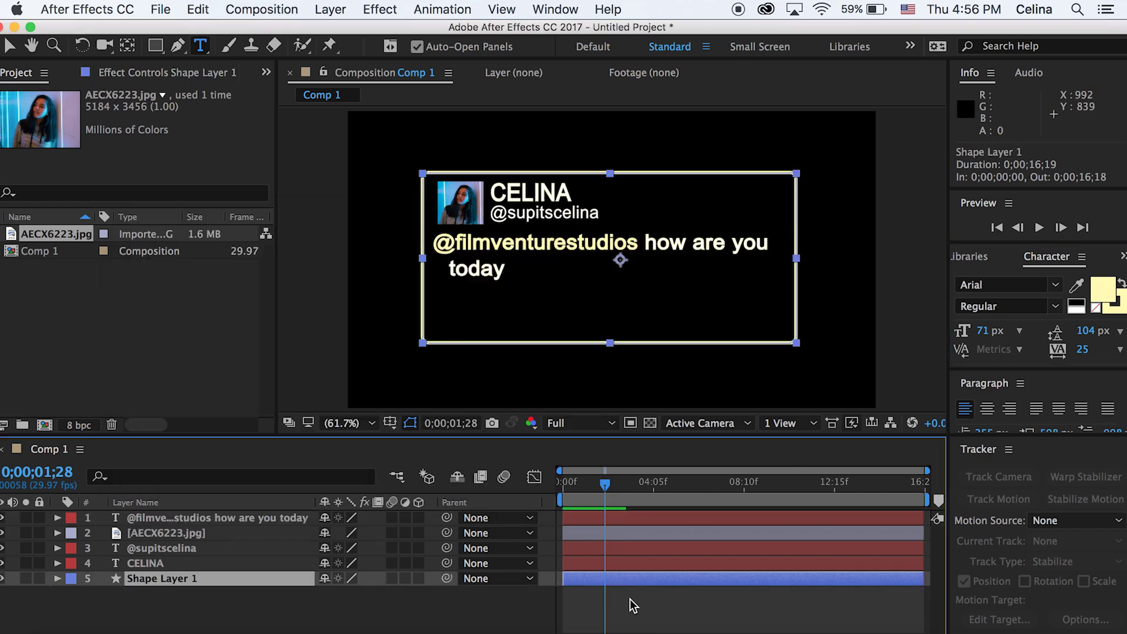
left_click(630, 604)
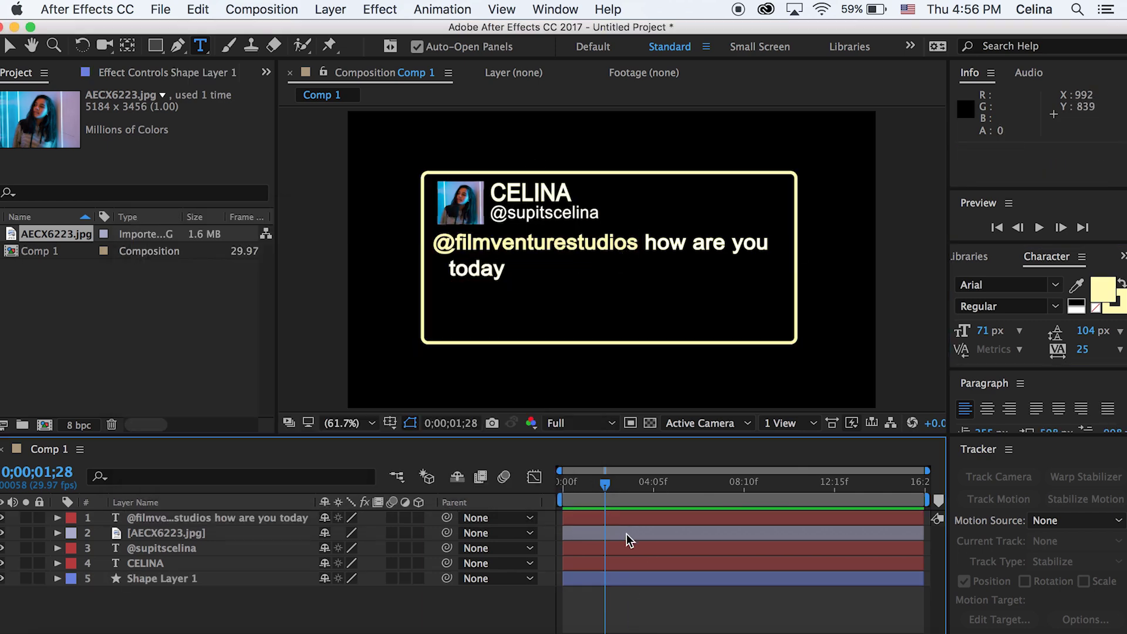
Step: Shrink the name text's font from 83 px to 63 px
left_click(1116, 304)
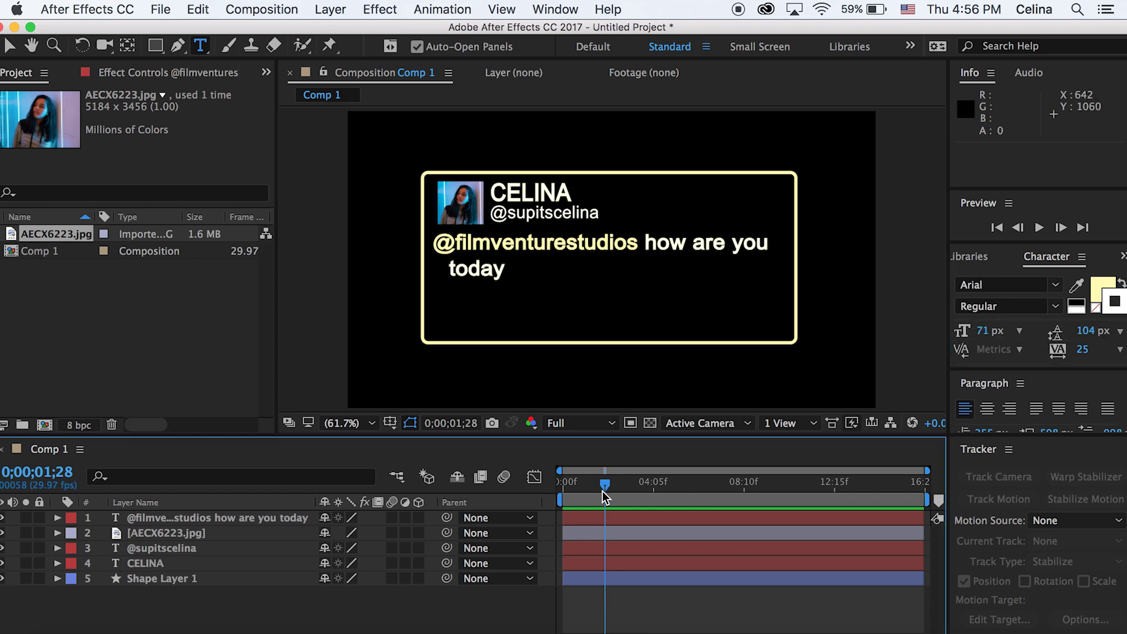
left_click(594, 483)
left_click(593, 563)
left_click(979, 329)
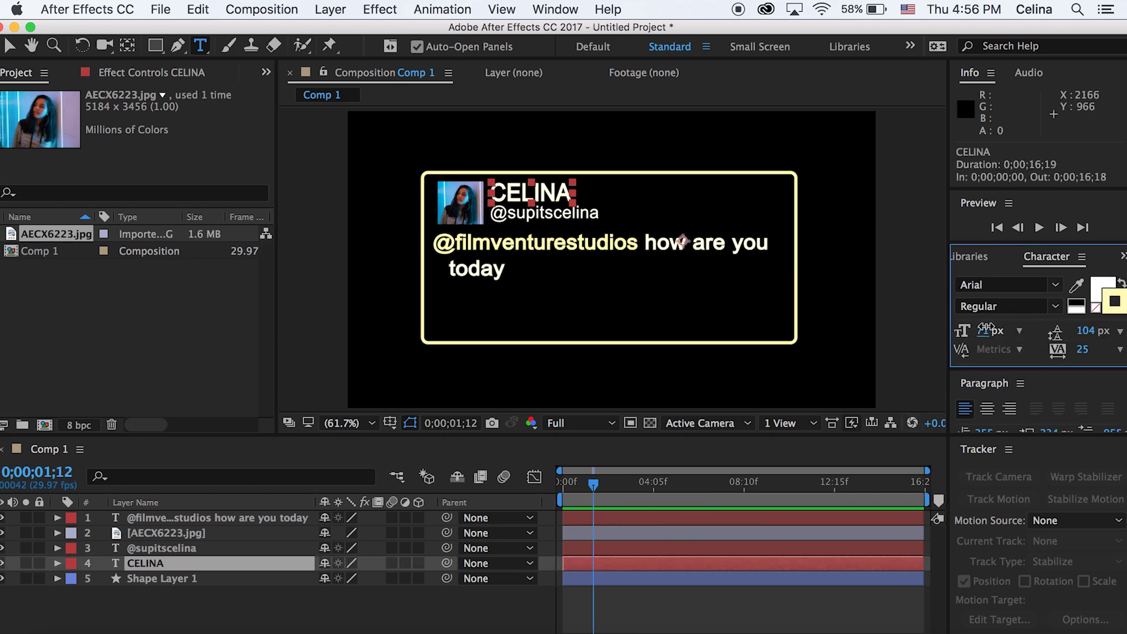
left_click_drag(979, 329, 968, 330)
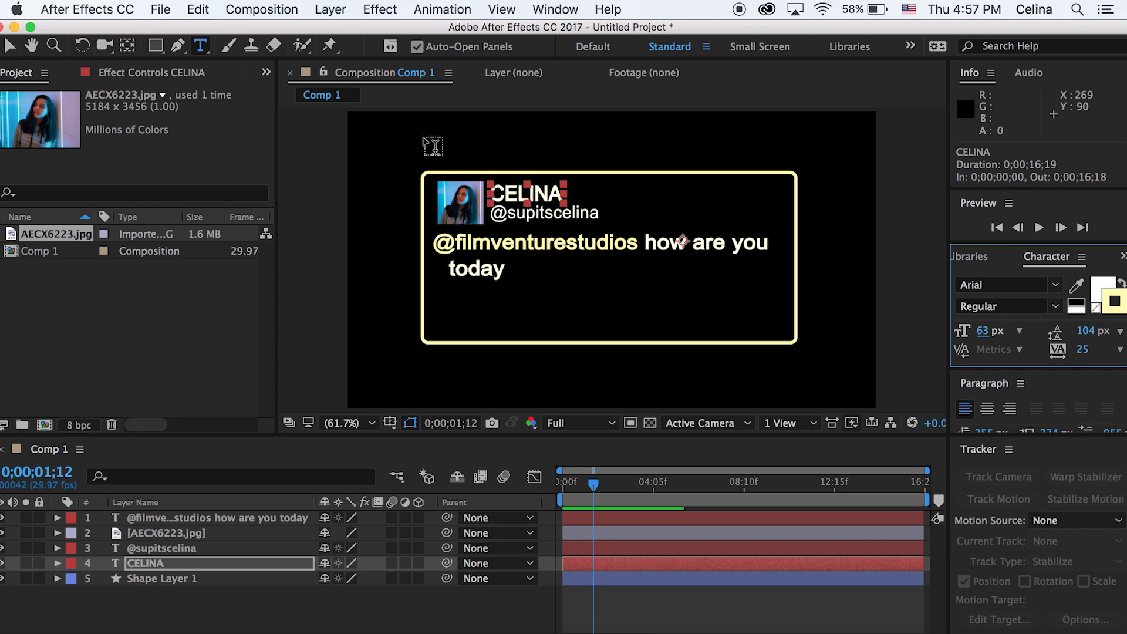
key("v")
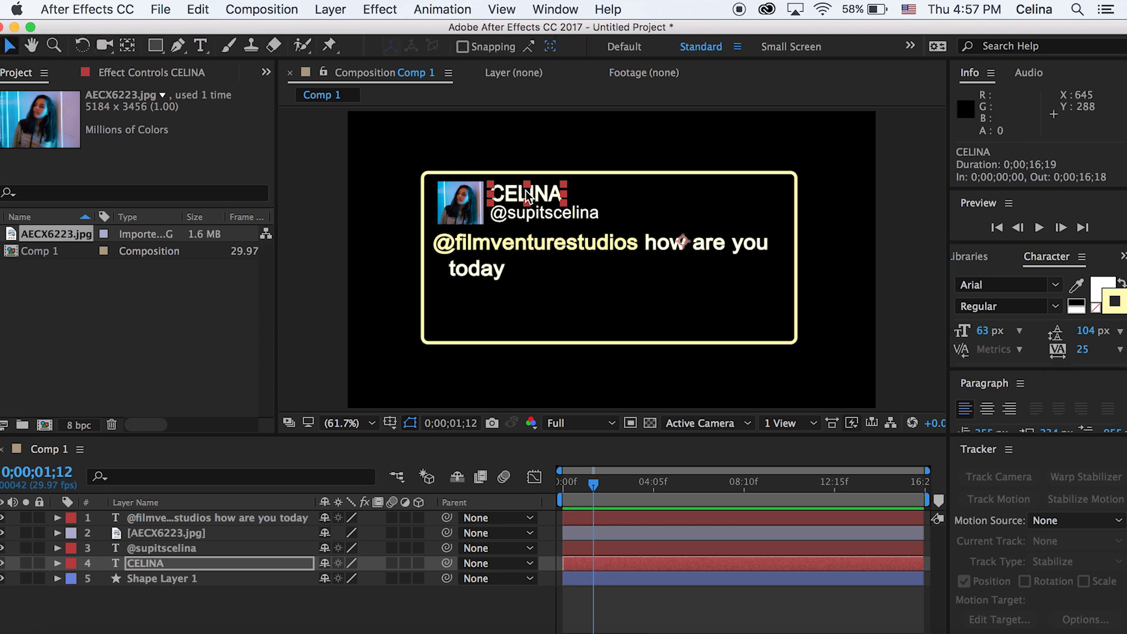
left_click(520, 196)
left_click(582, 578)
key("Home")
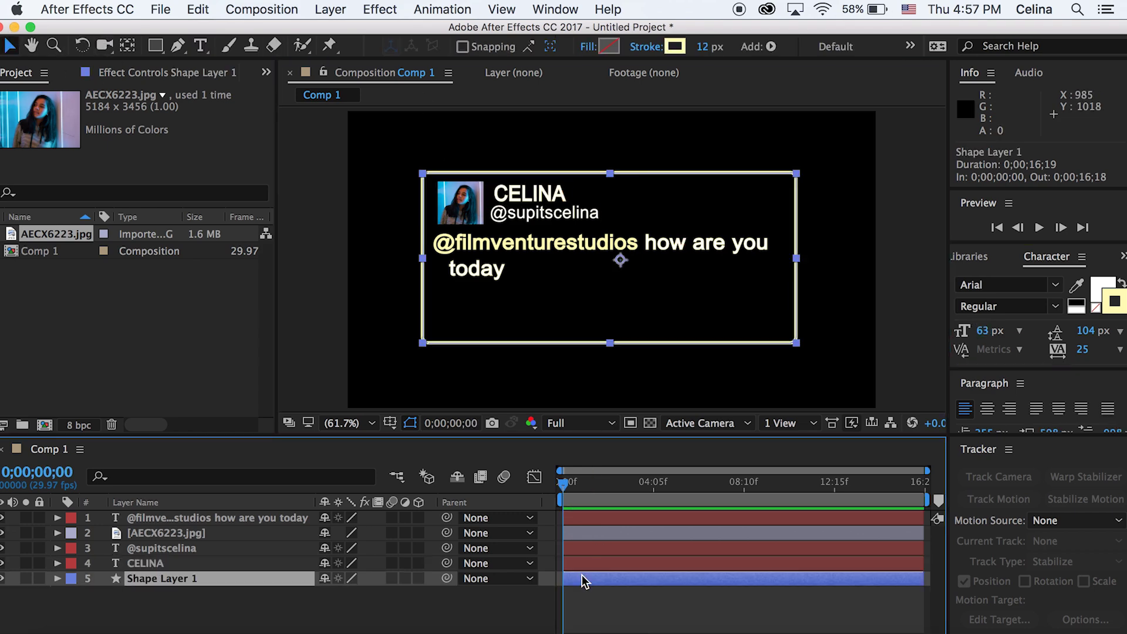
Step: Keyframe the frame's Scale from 0% at frame 0 to 100% at 0;00;00;15, previewing it
key("s")
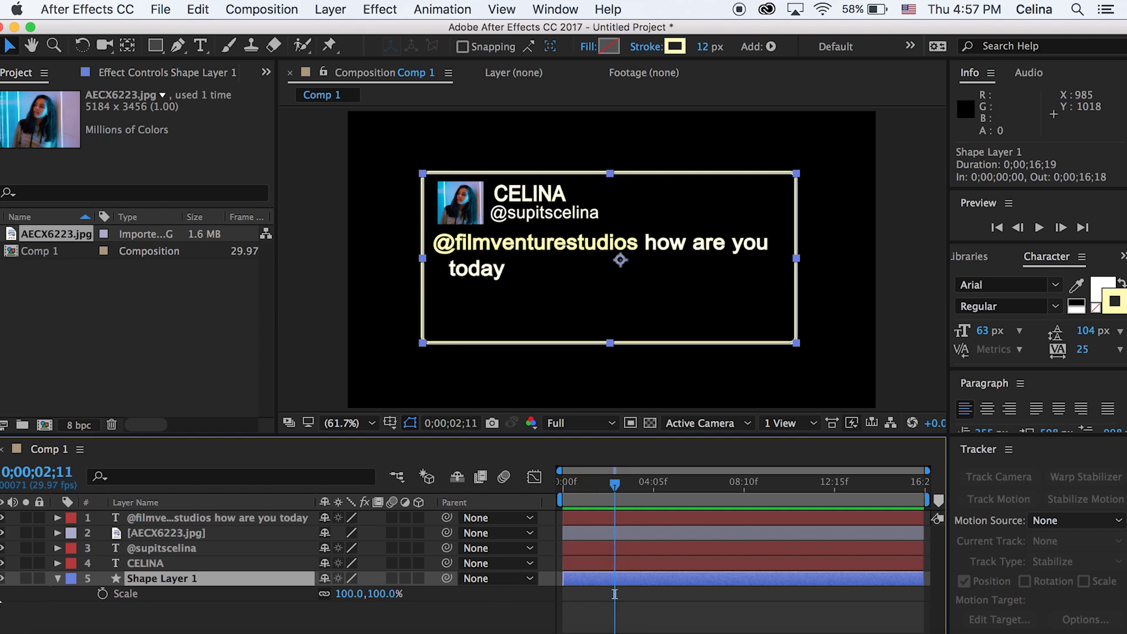
left_click(104, 594)
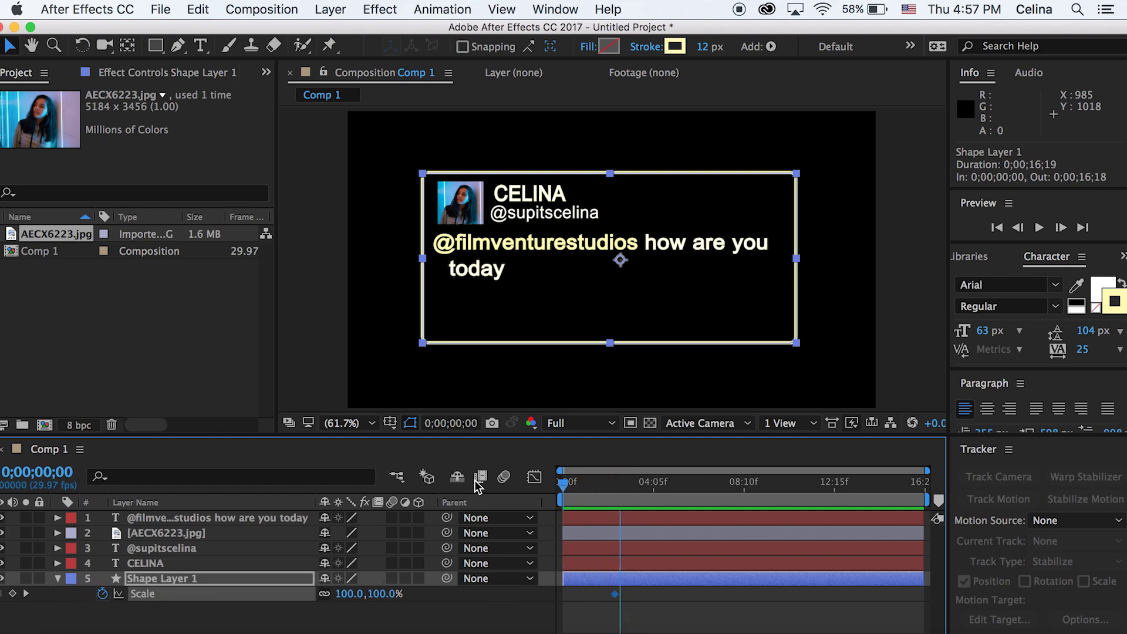
key("Return")
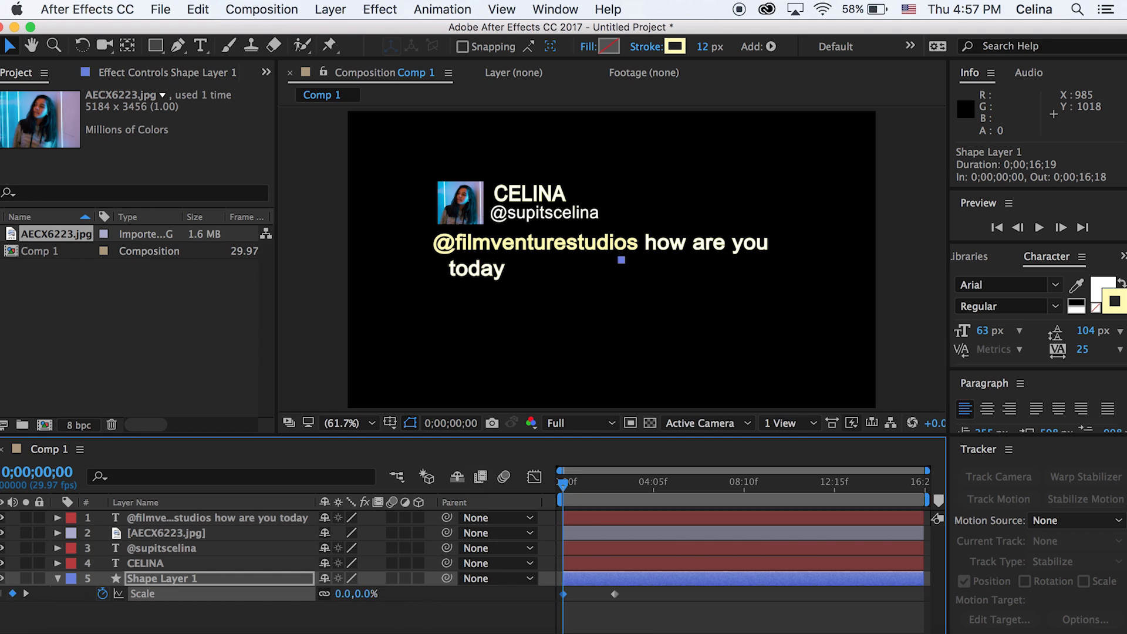
key("space")
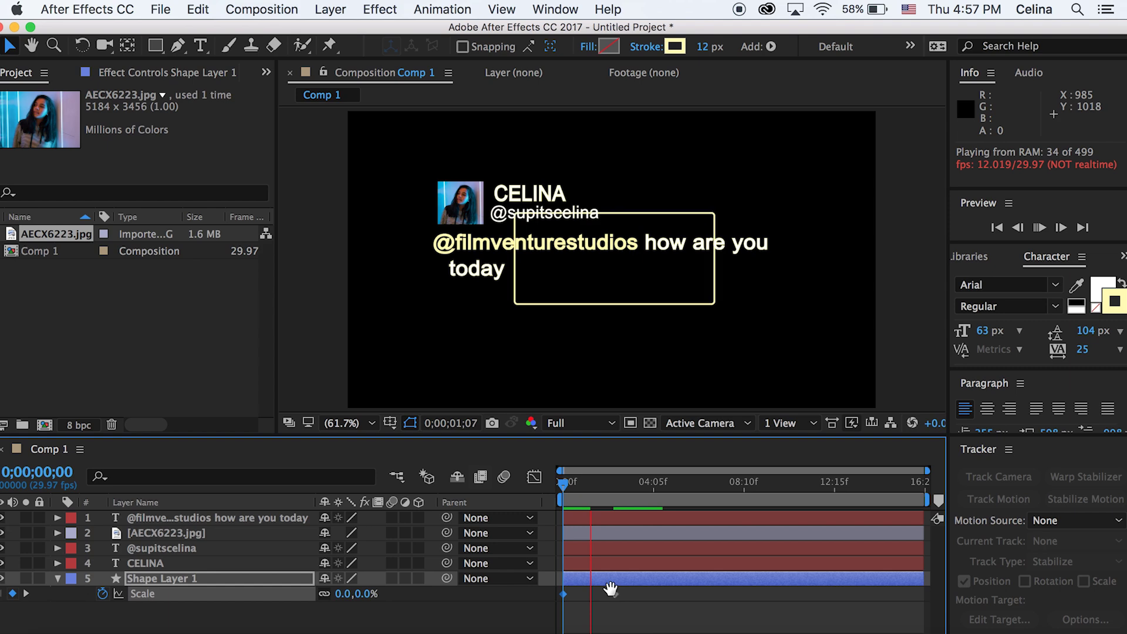
left_click_drag(609, 590, 580, 591)
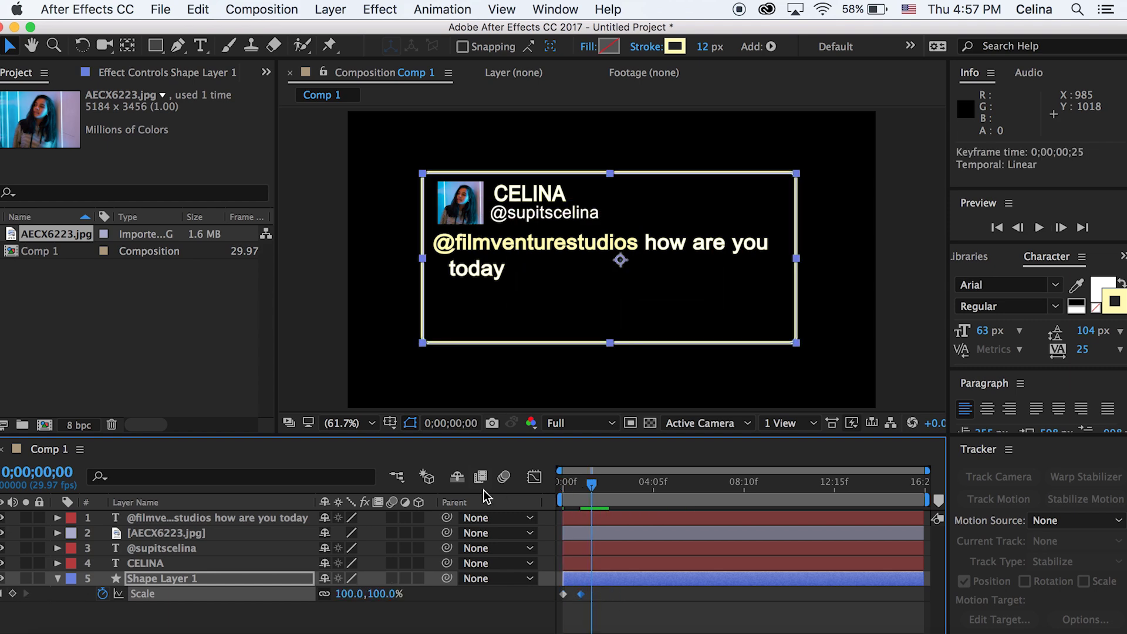
key("space")
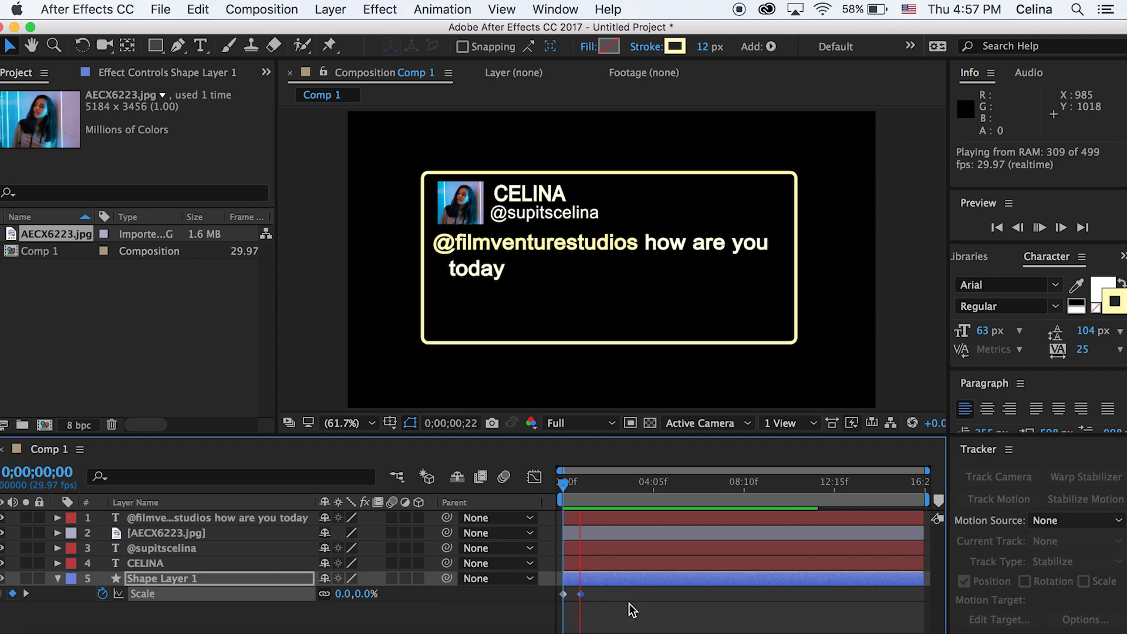
key("space")
left_click_drag(580, 593, 573, 594)
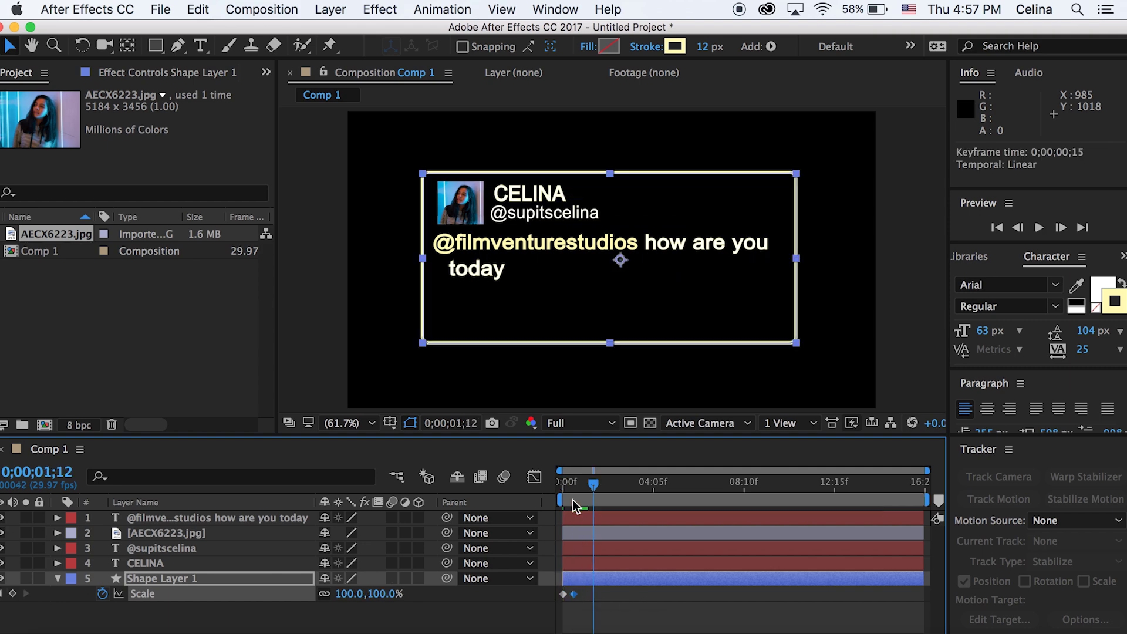
key("space")
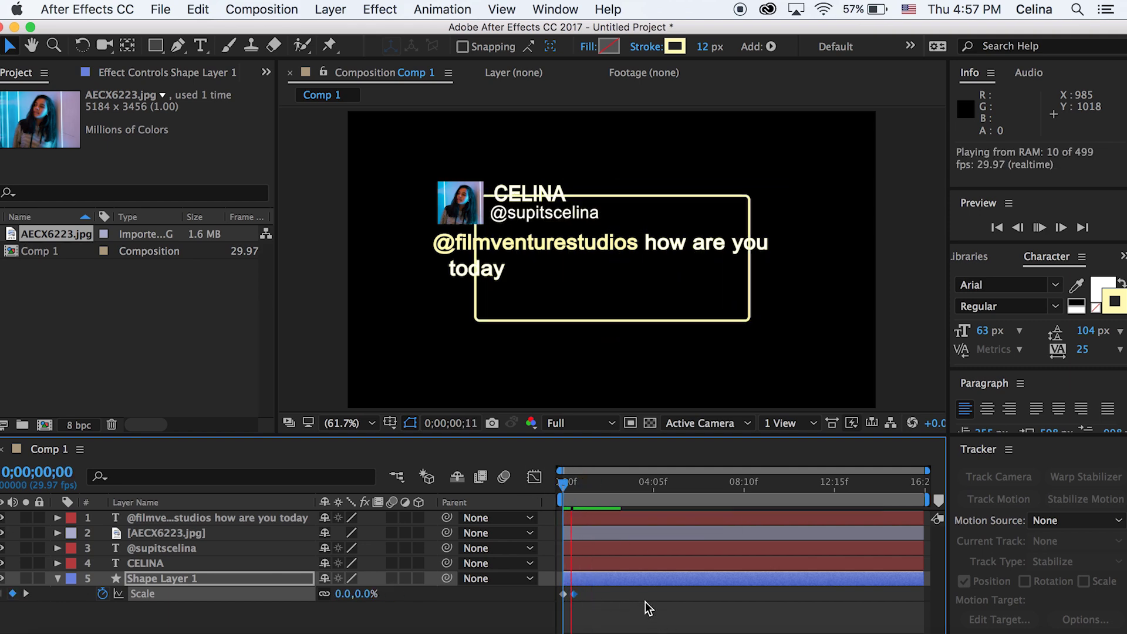
key("space")
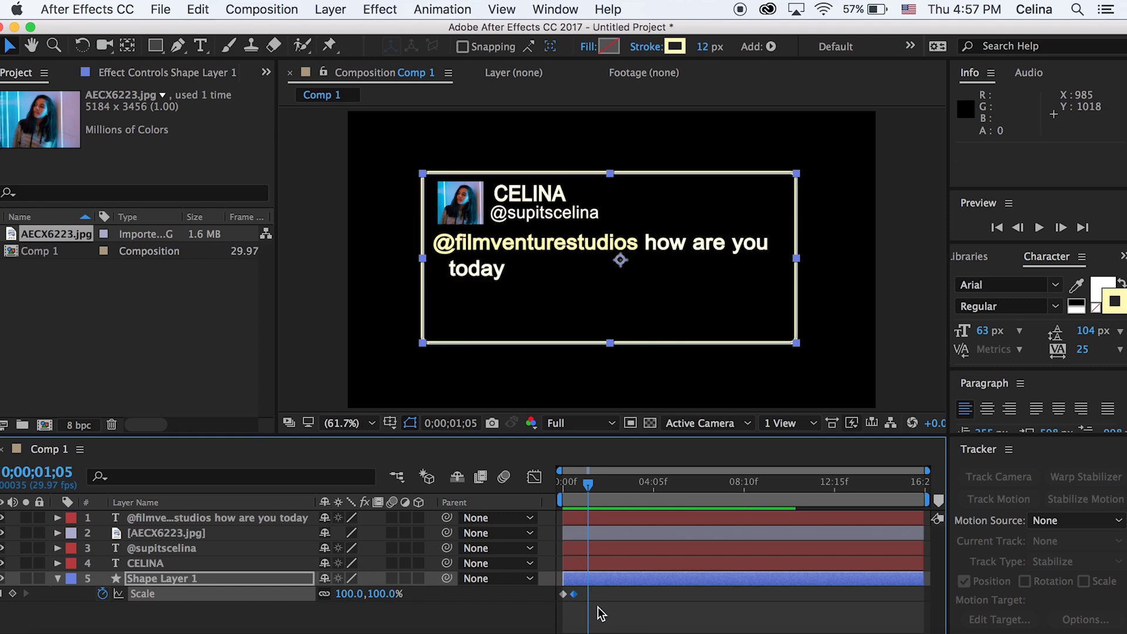
left_click(600, 613)
left_click(589, 533)
Step: Draw a rectangle mask around the first line of the message text
left_click(588, 519)
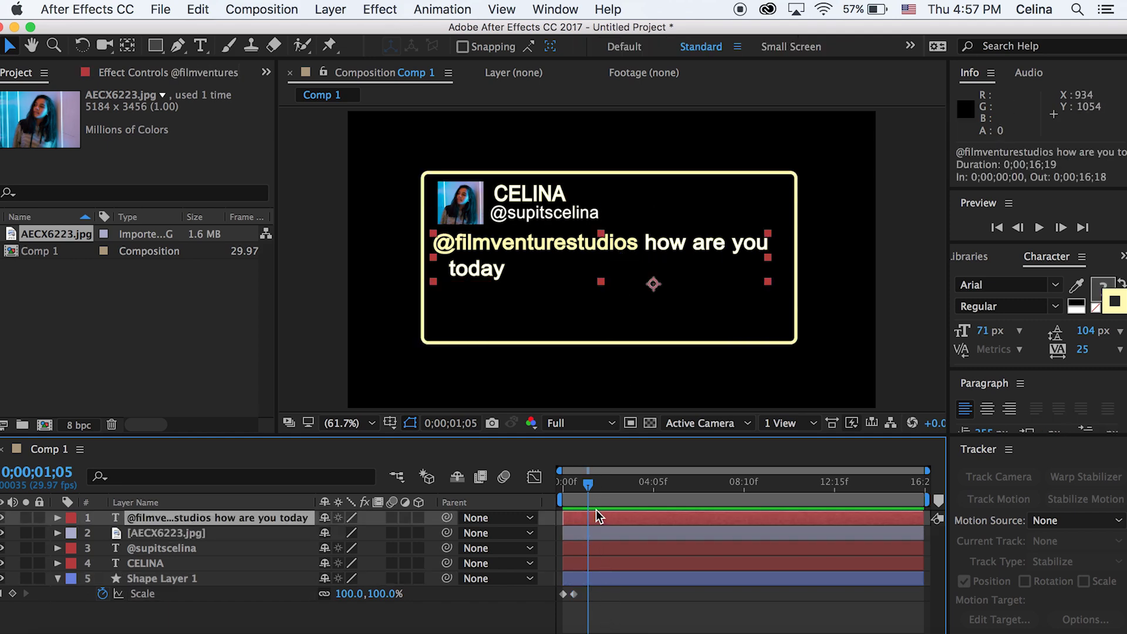
left_click(57, 578)
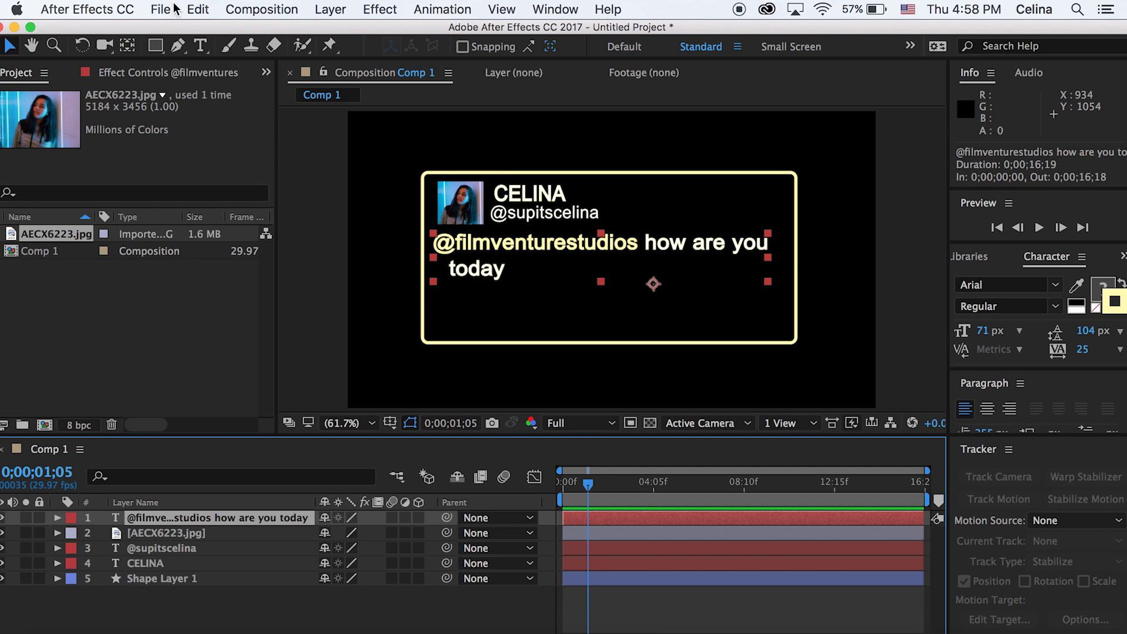
left_click(155, 45)
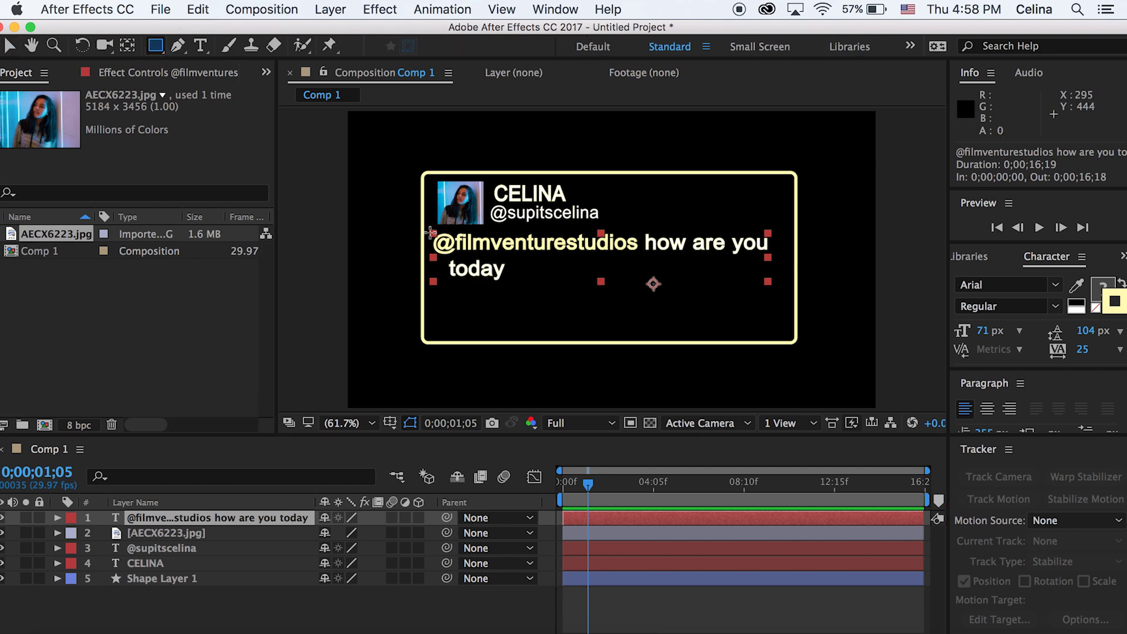
left_click_drag(431, 233, 782, 257)
left_click(10, 45)
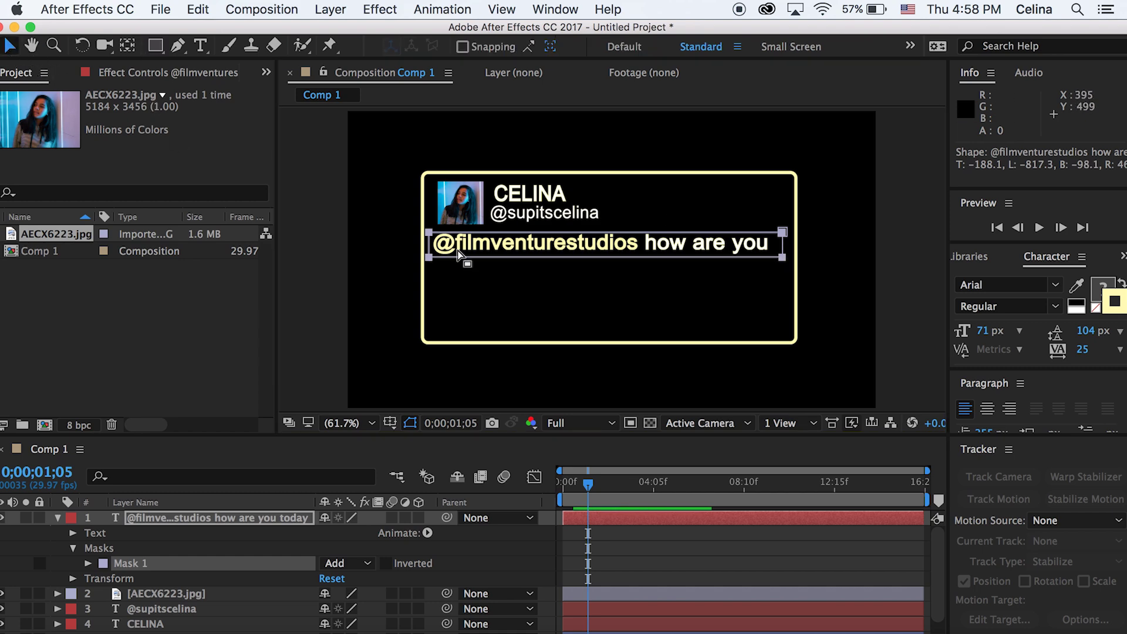
Step: Keyframe the Mask Path, slide the mask left to hide "how are you", and preview
key("alt+m")
left_click(583, 486)
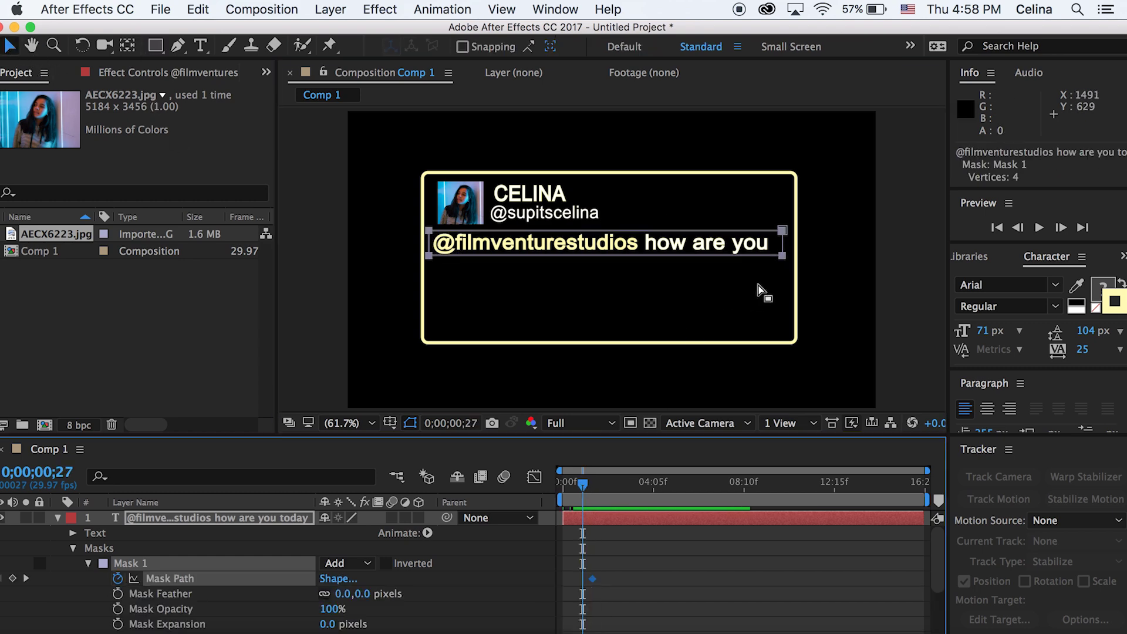
left_click_drag(783, 243, 646, 237)
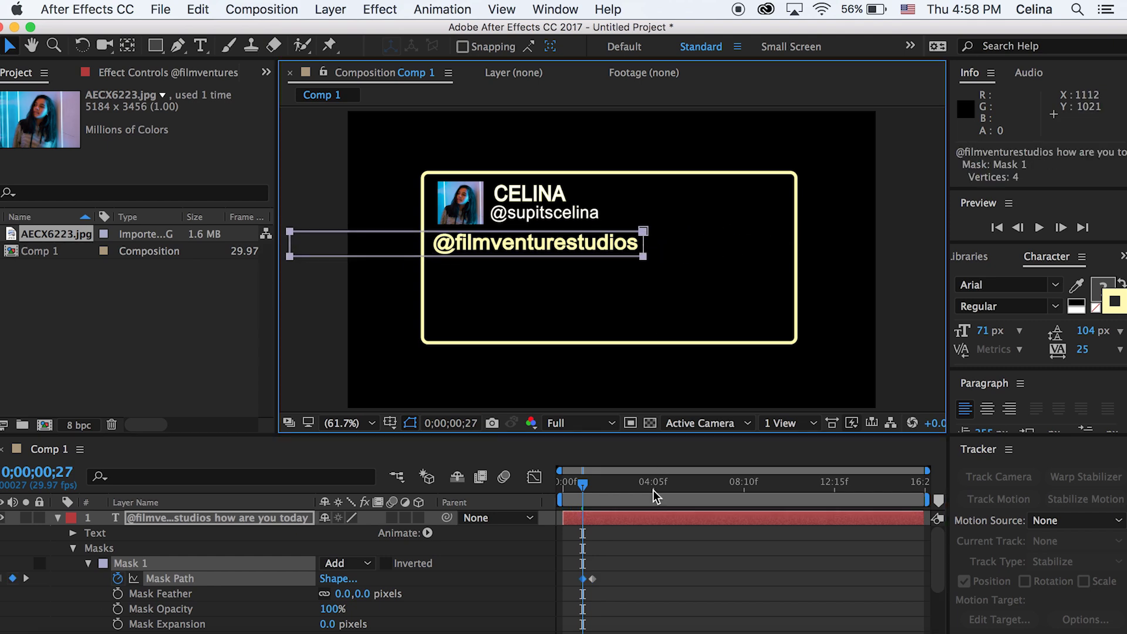
left_click(657, 527)
key("space")
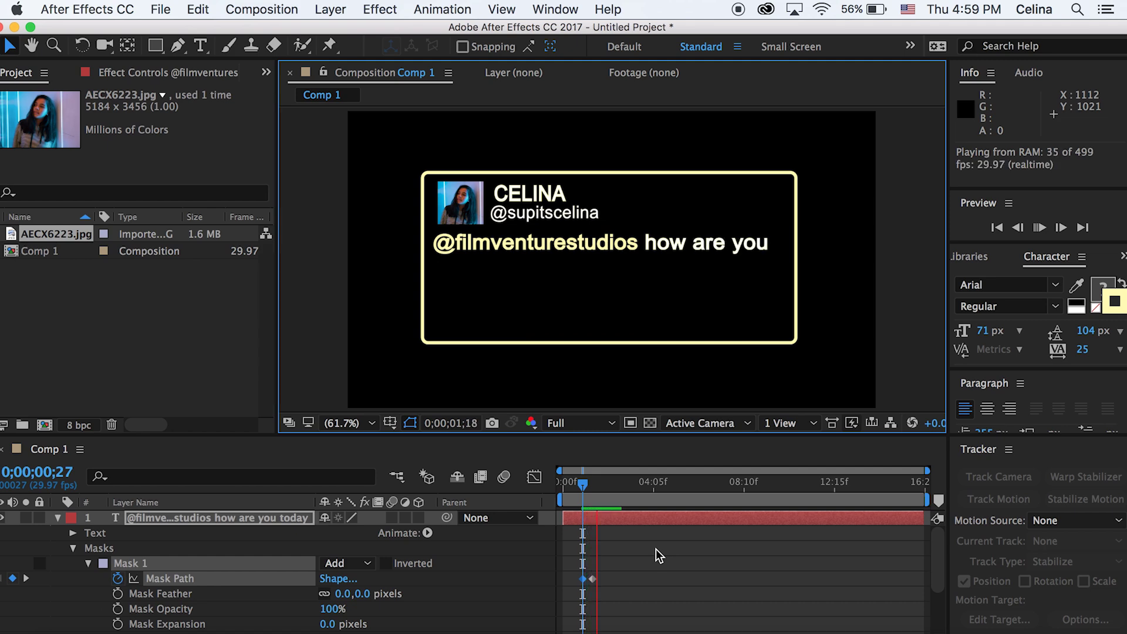
left_click(594, 499)
Step: At 0;00;01;16, draw Mask 2 around the word "today" and expand its properties
left_click_drag(592, 499, 596, 499)
left_click(88, 563)
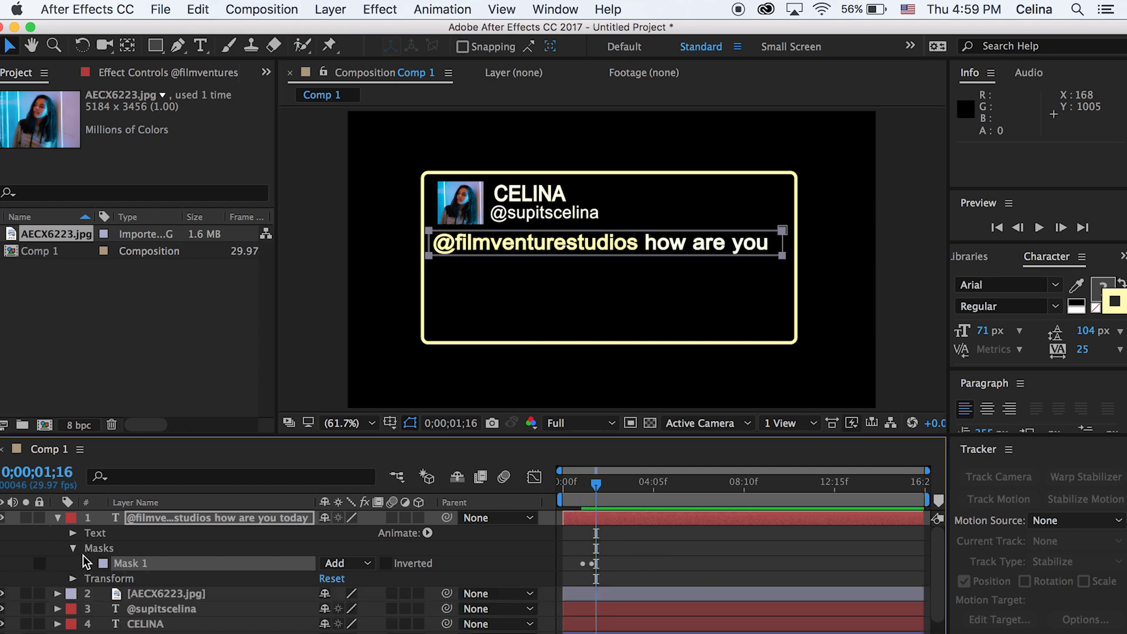
left_click(154, 45)
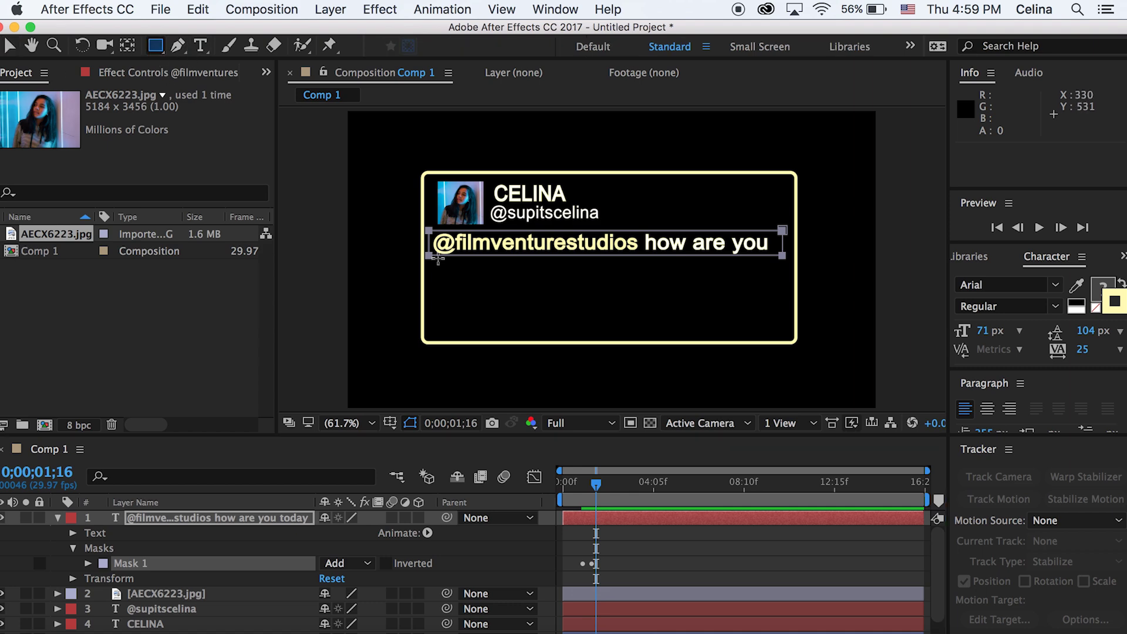
left_click_drag(438, 259, 787, 284)
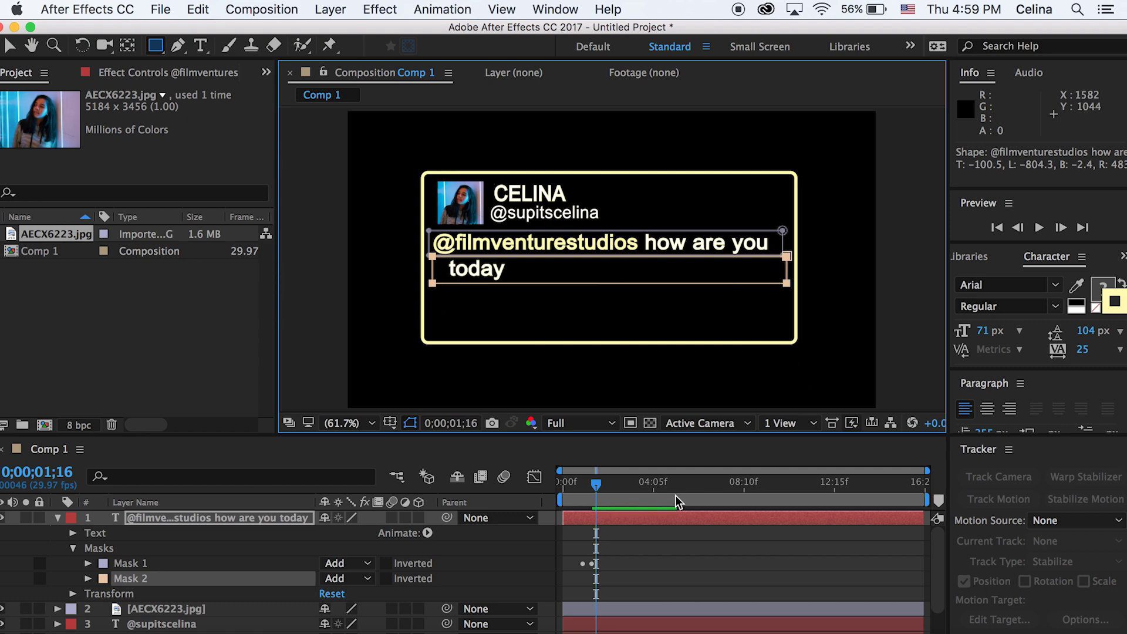
left_click(88, 578)
scroll(122, 594, "down", 1)
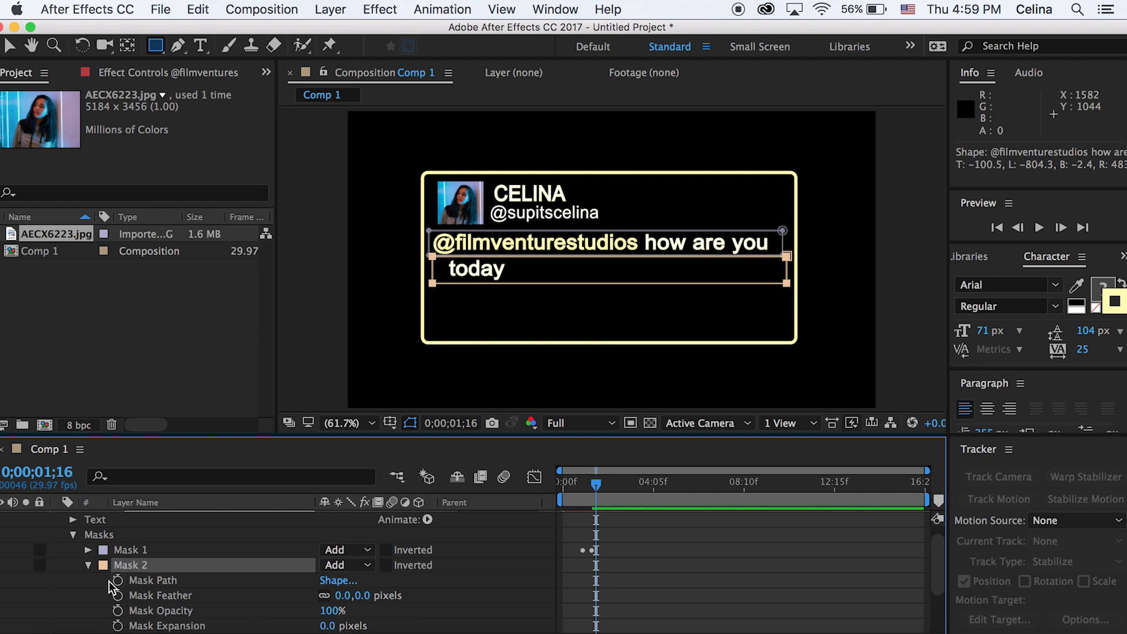
left_click(88, 550)
scroll(642, 587, "up", 2)
scroll(642, 589, "down", 4)
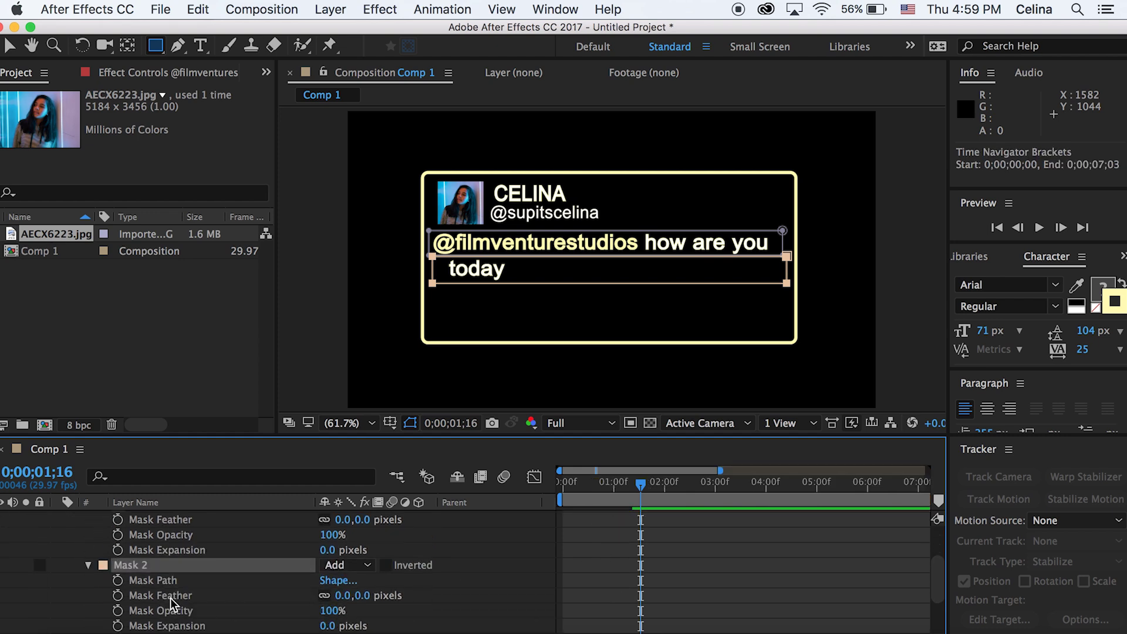
Step: Keyframe Mask 2 from hidden at 0;00;01;10 to revealed at 0;00;02;08, and preview
left_click(118, 581)
left_click_drag(644, 497, 629, 489)
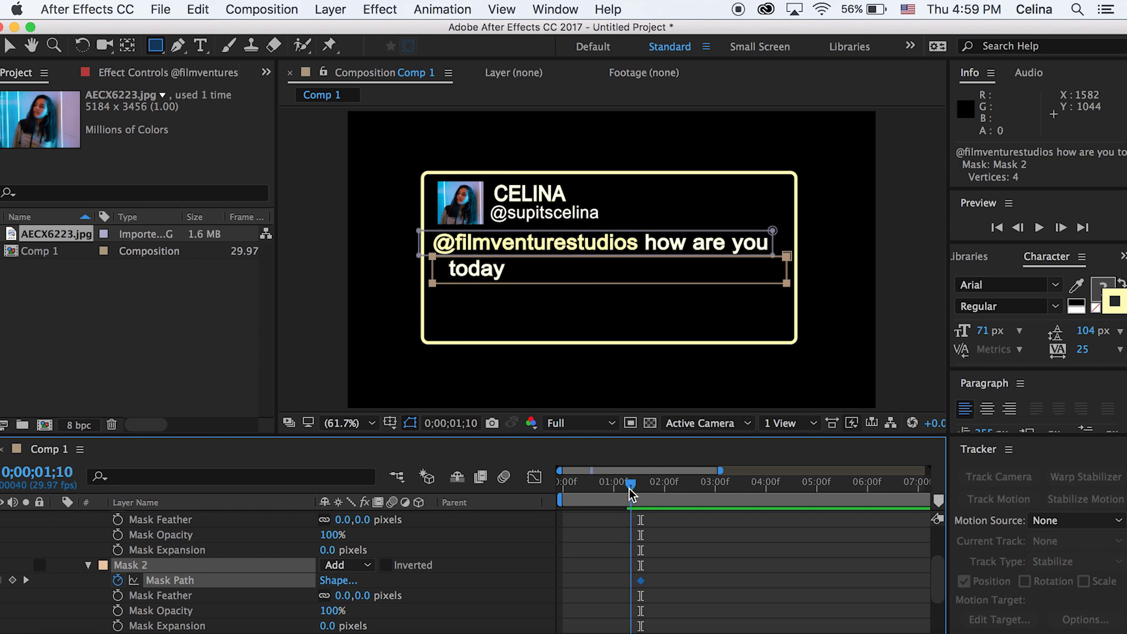
key("v")
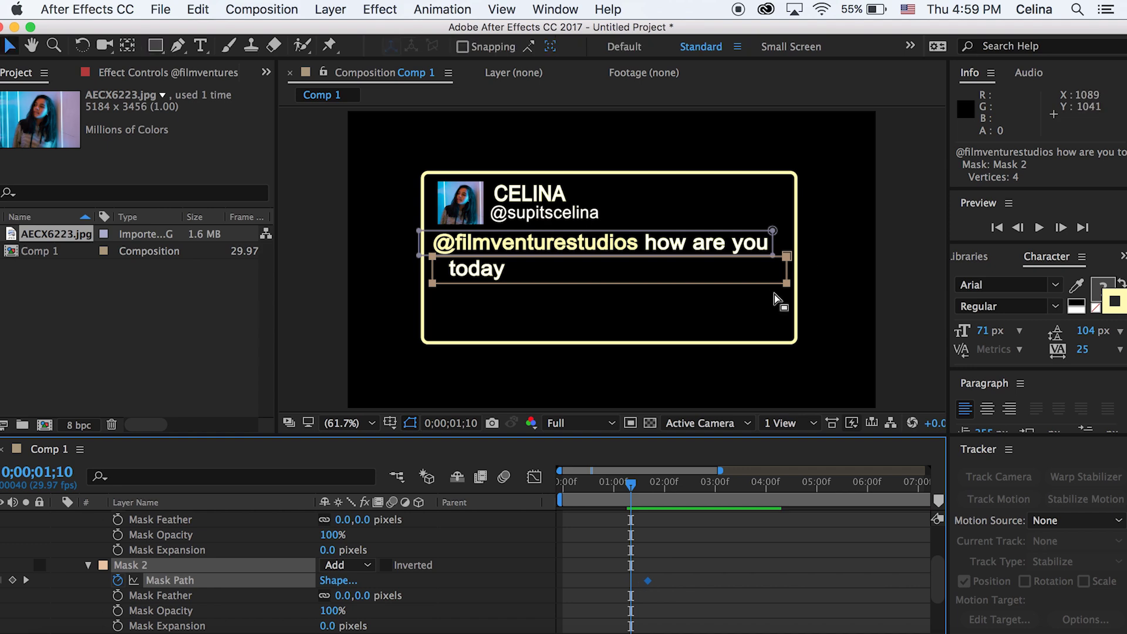
left_click_drag(787, 256, 448, 263)
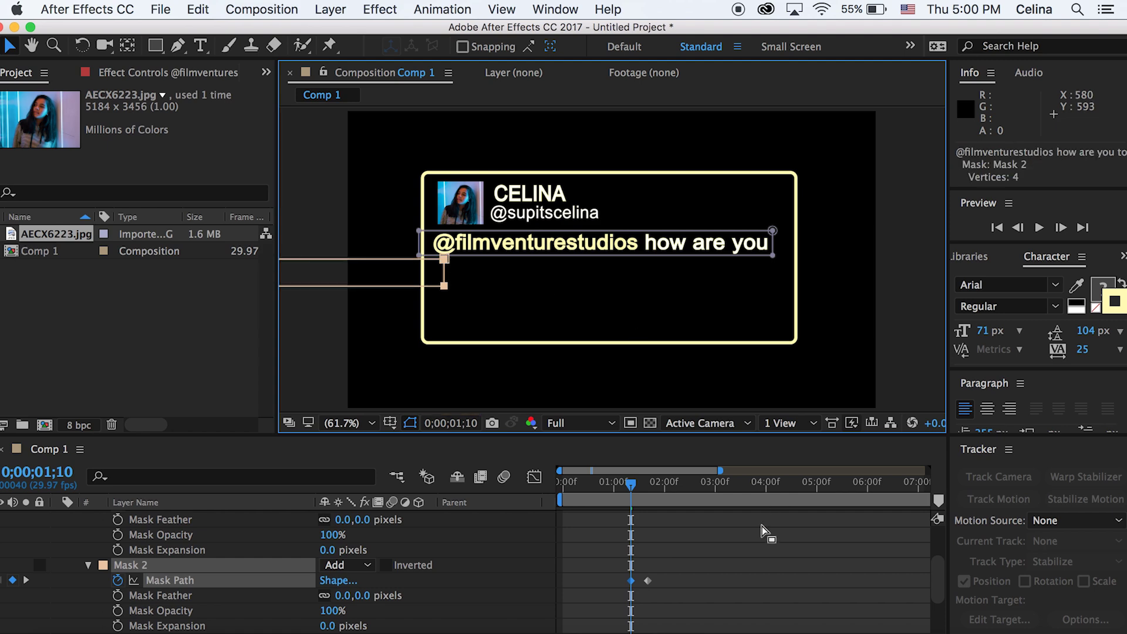
key("space")
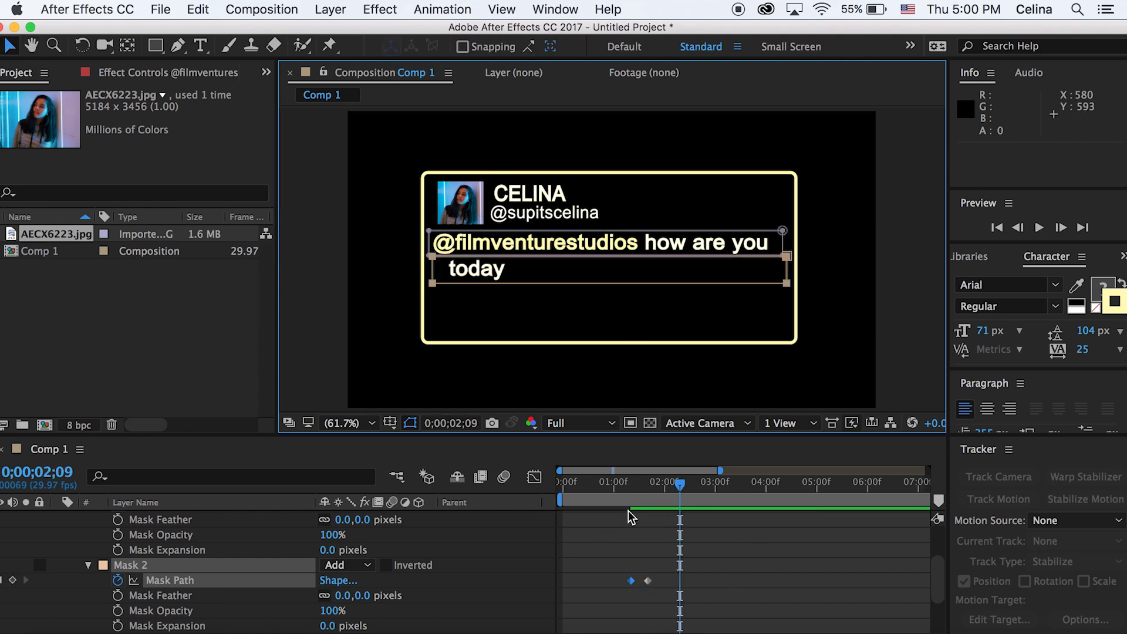
left_click(591, 500)
key("space")
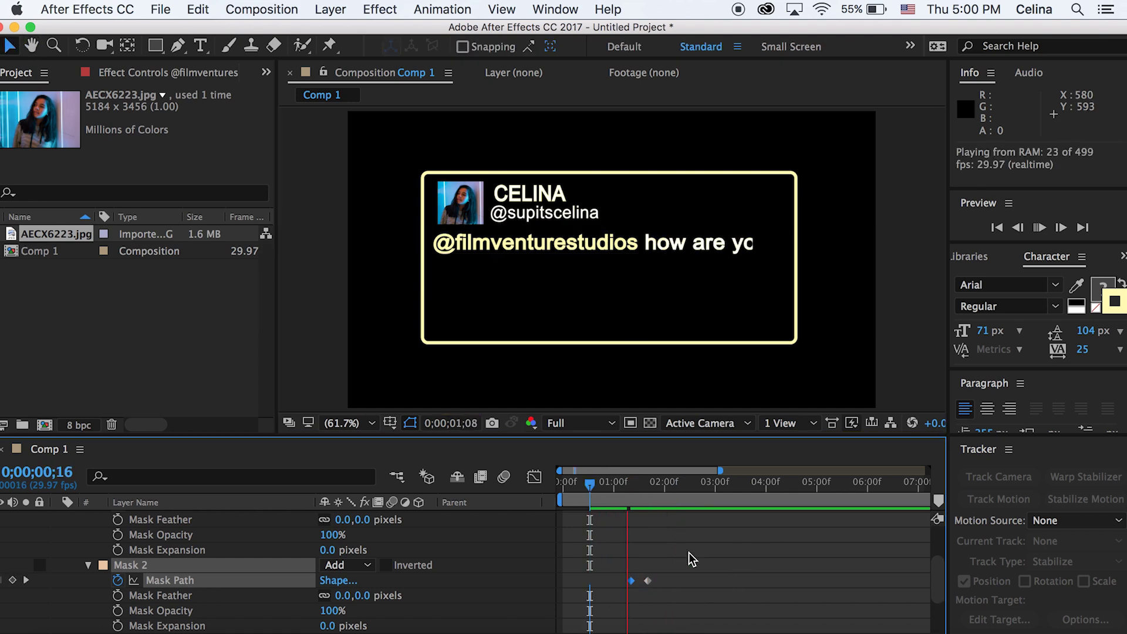
left_click_drag(647, 581, 678, 581)
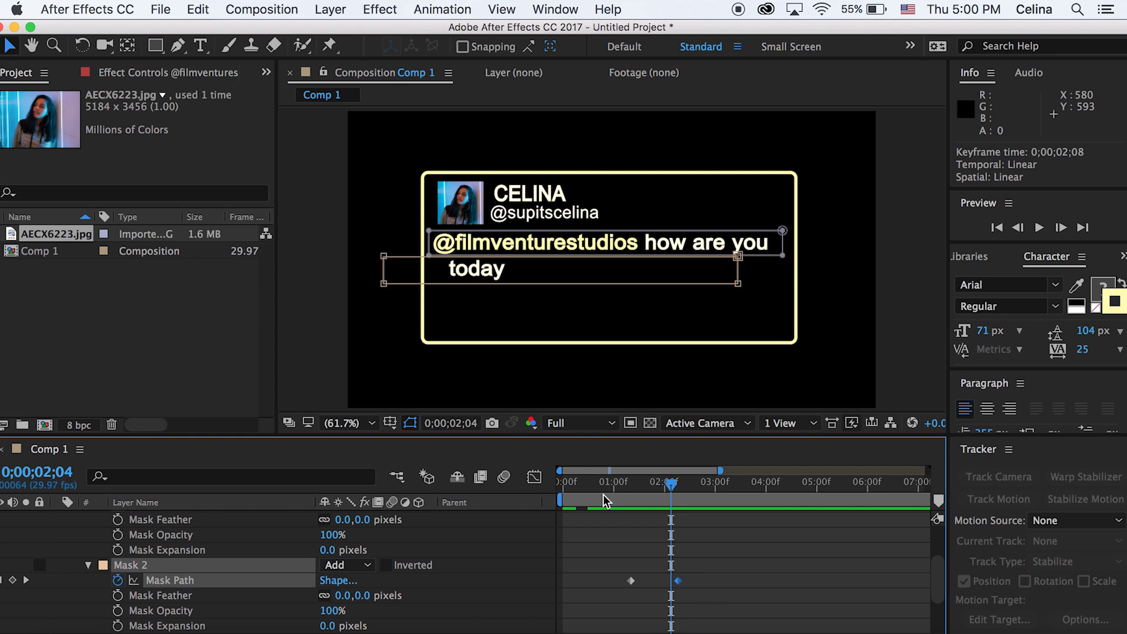
left_click(606, 500)
key("space")
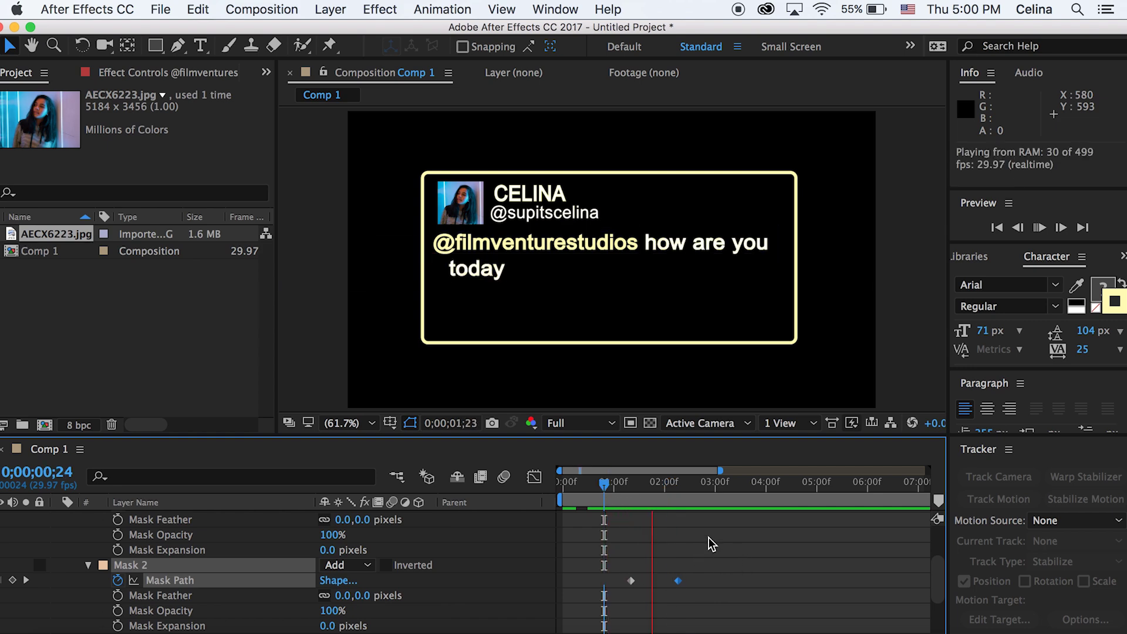
Step: Deselect Mask 2, replay the full card animation from the start, and collapse layer 1
key("space")
left_click(662, 529)
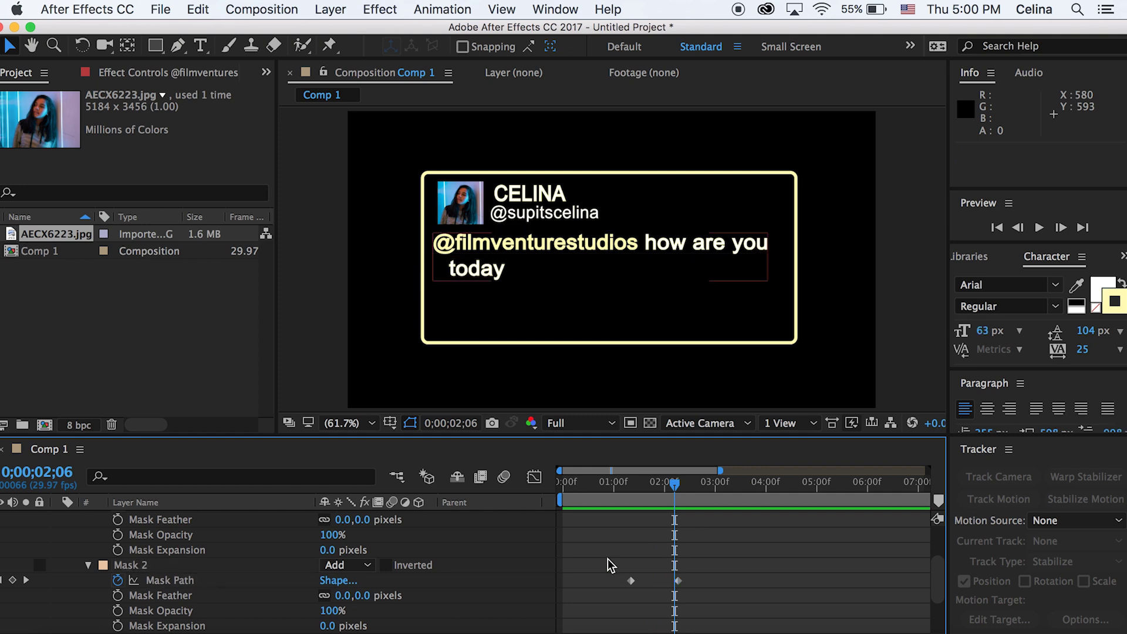
key("Home")
key("space")
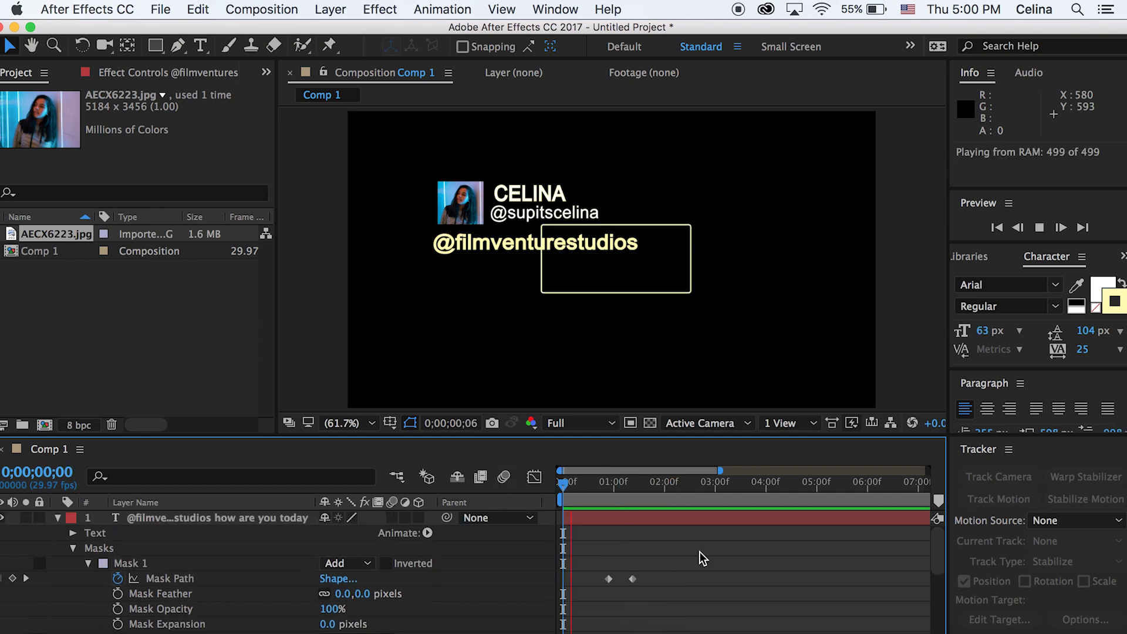
key("space")
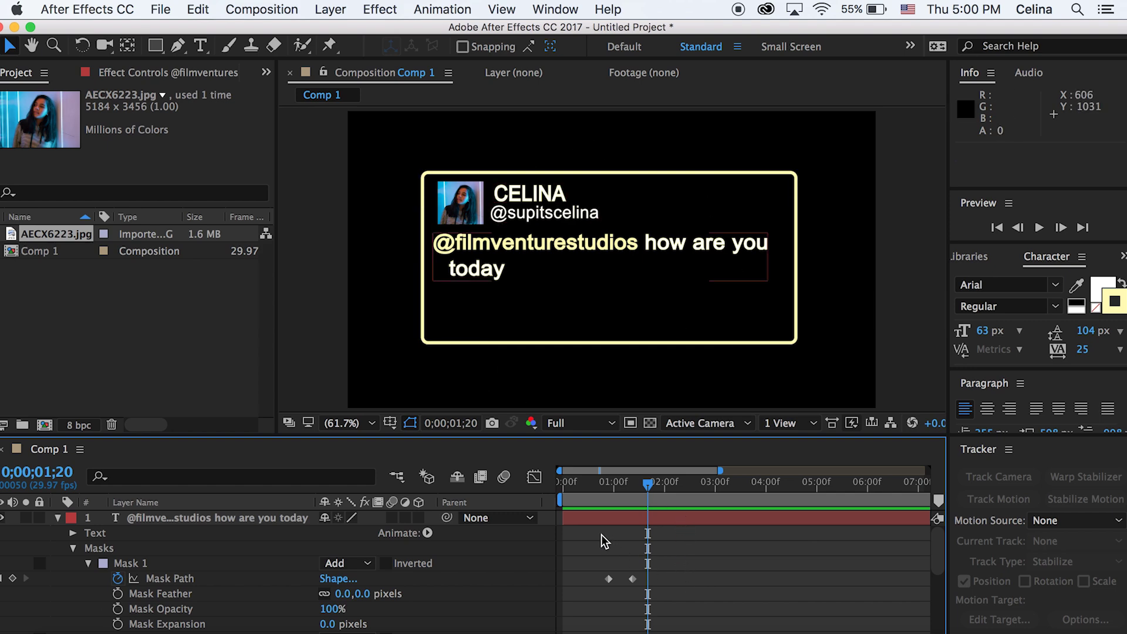
left_click(57, 518)
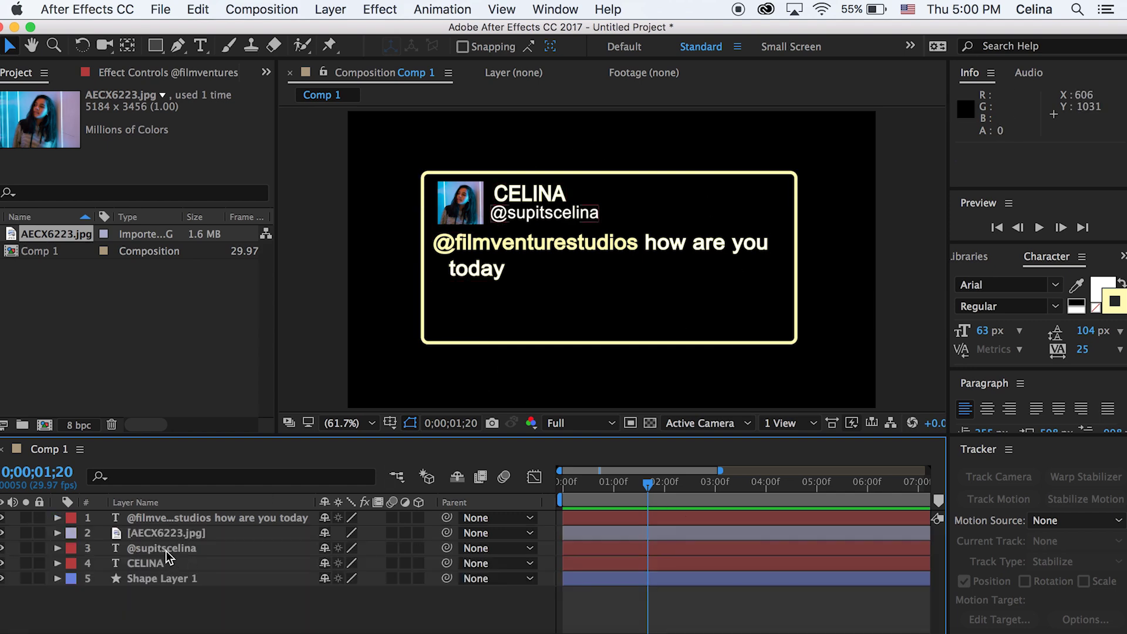